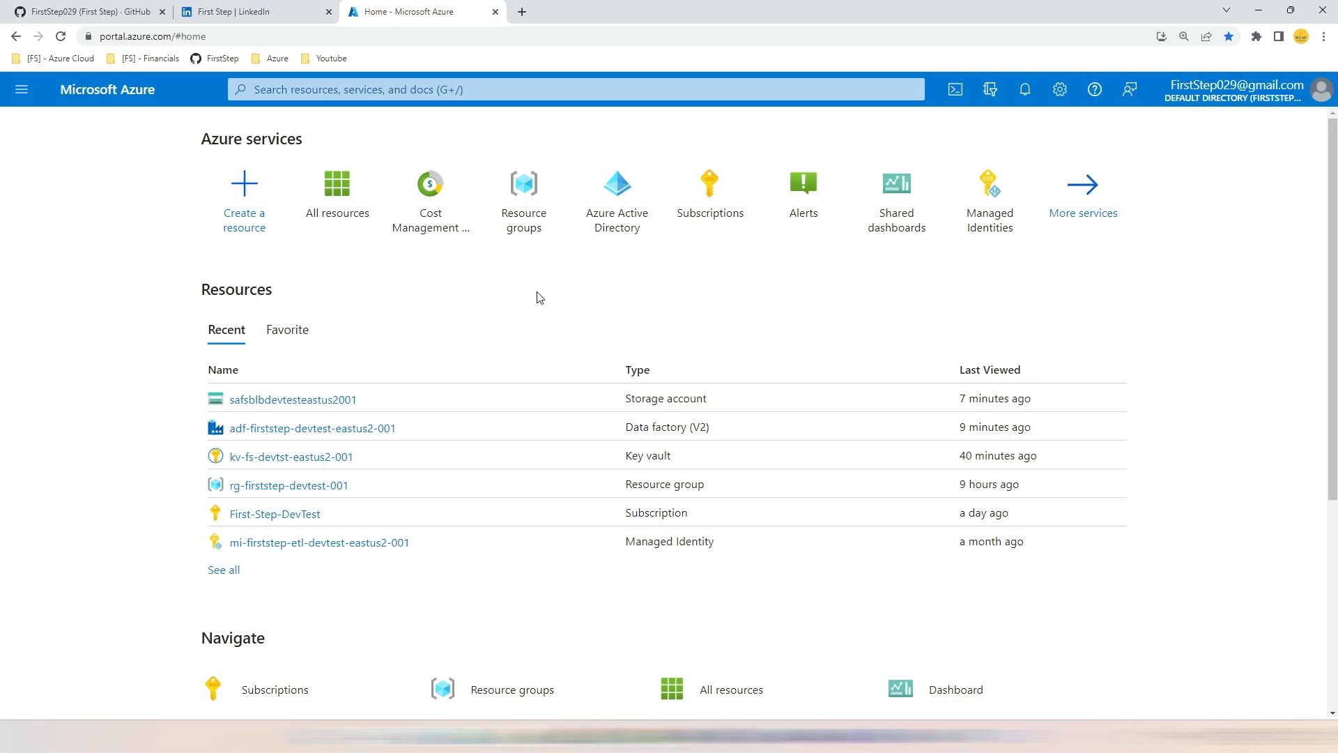
Step: Look over the list of existing managed identities and return to the portal home page
{"action": "mouse_move", "coordinate": [972, 227]}
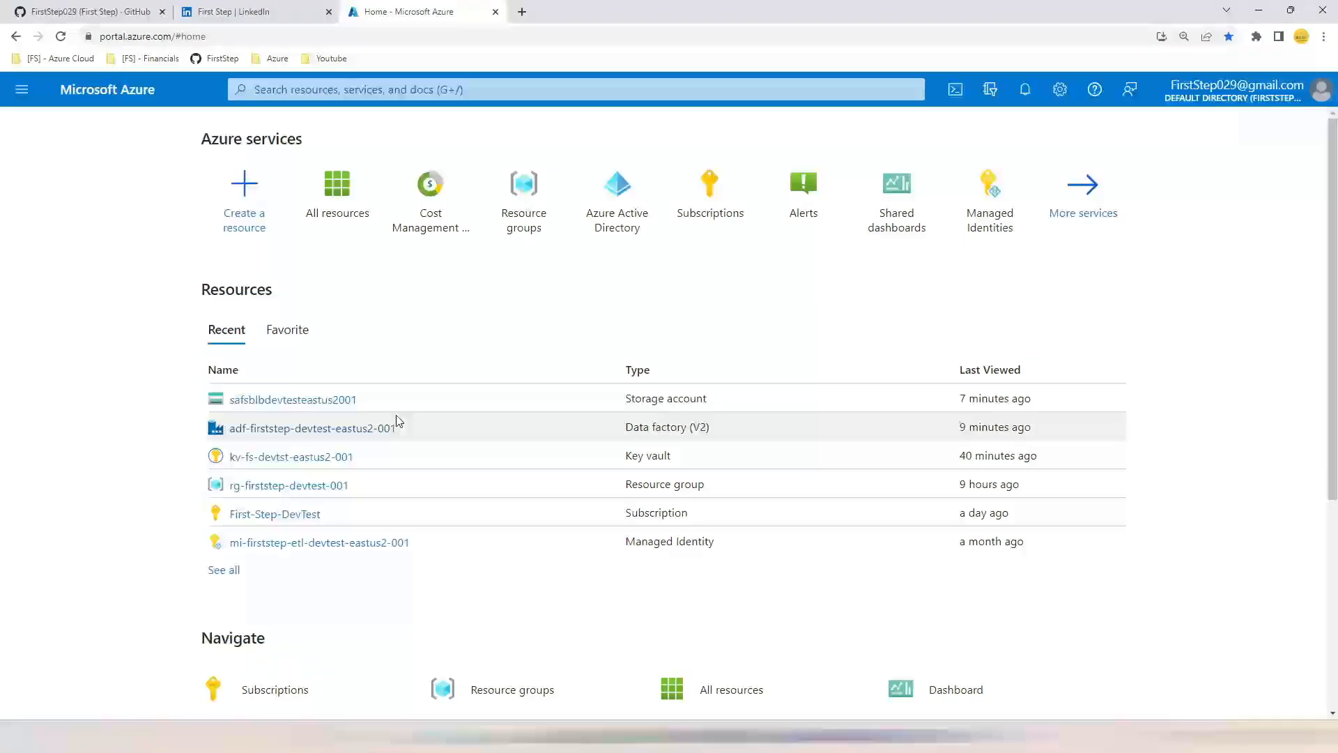
{"action": "left_click", "coordinate": [984, 224]}
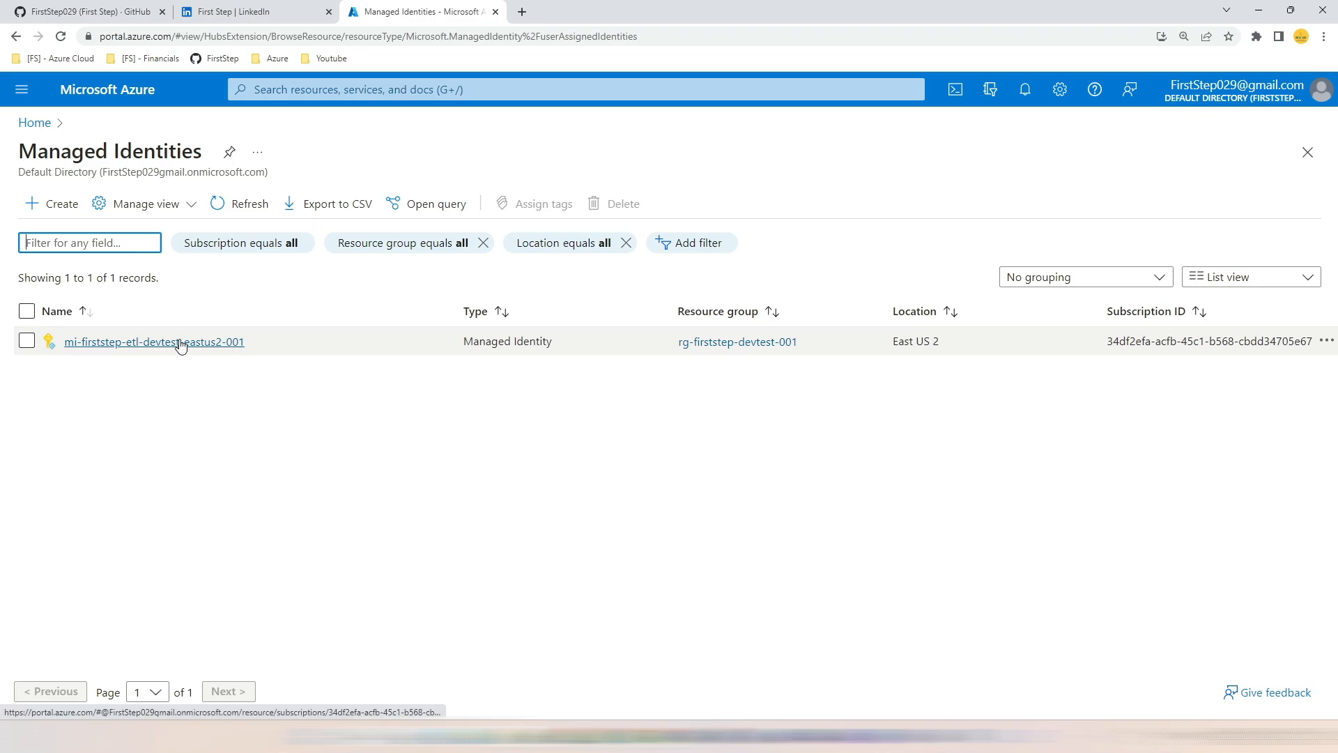
{"action": "left_click", "coordinate": [38, 123]}
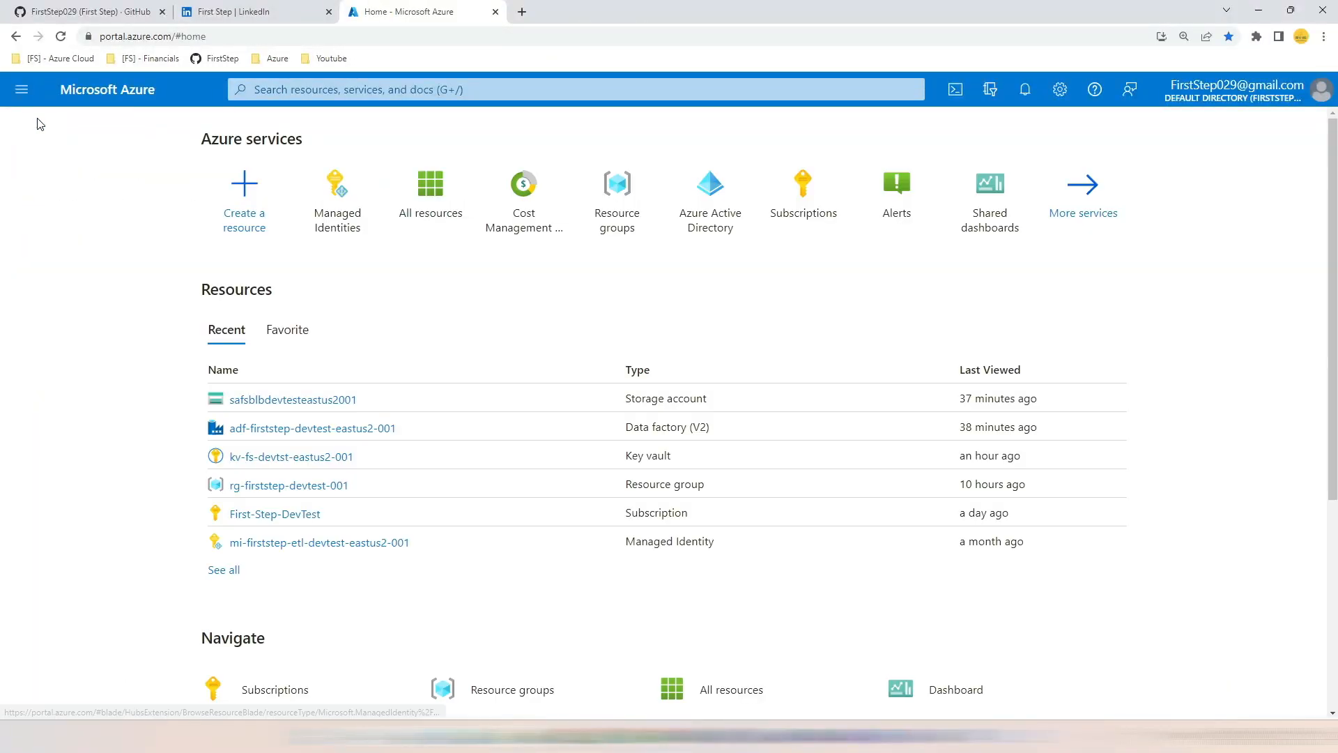
Step: Open the adf-firststep-devtest-eastus2-001 data factory and check its user-assigned managed identities
{"action": "left_click", "coordinate": [283, 435]}
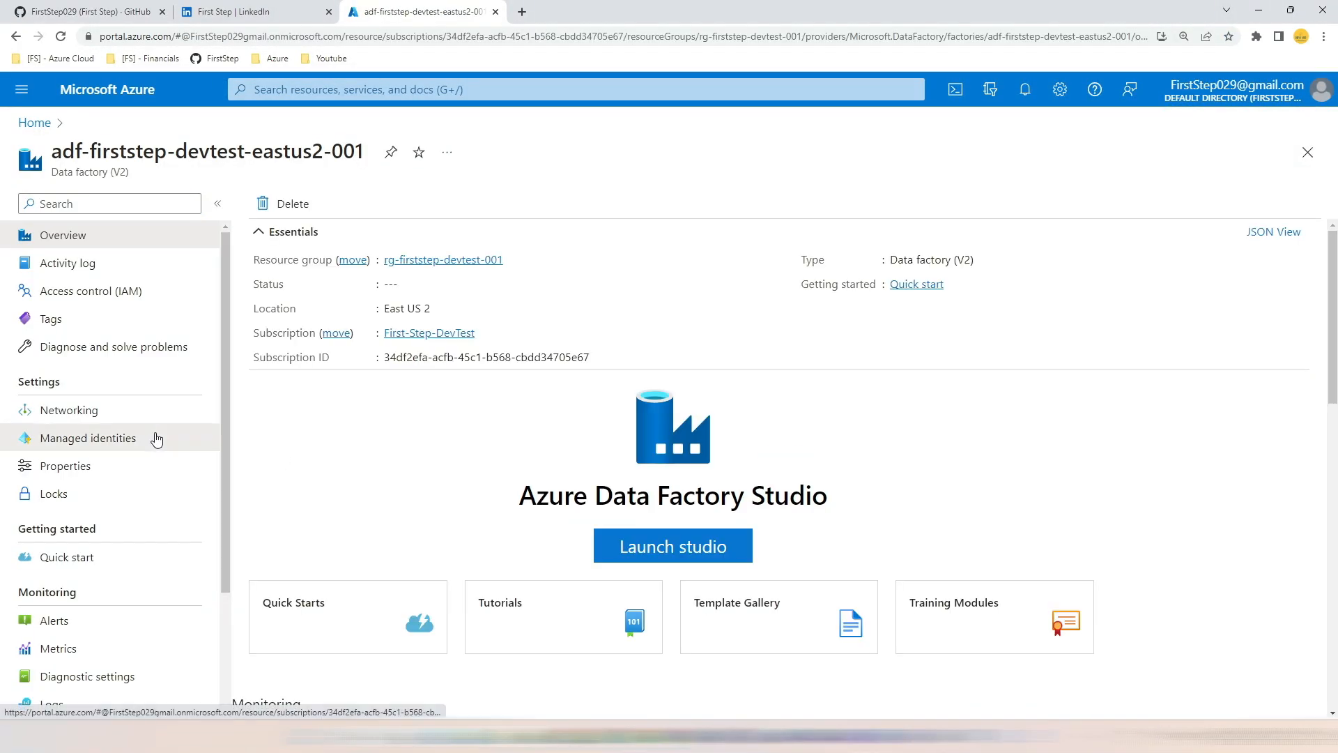
{"action": "left_click", "coordinate": [157, 438]}
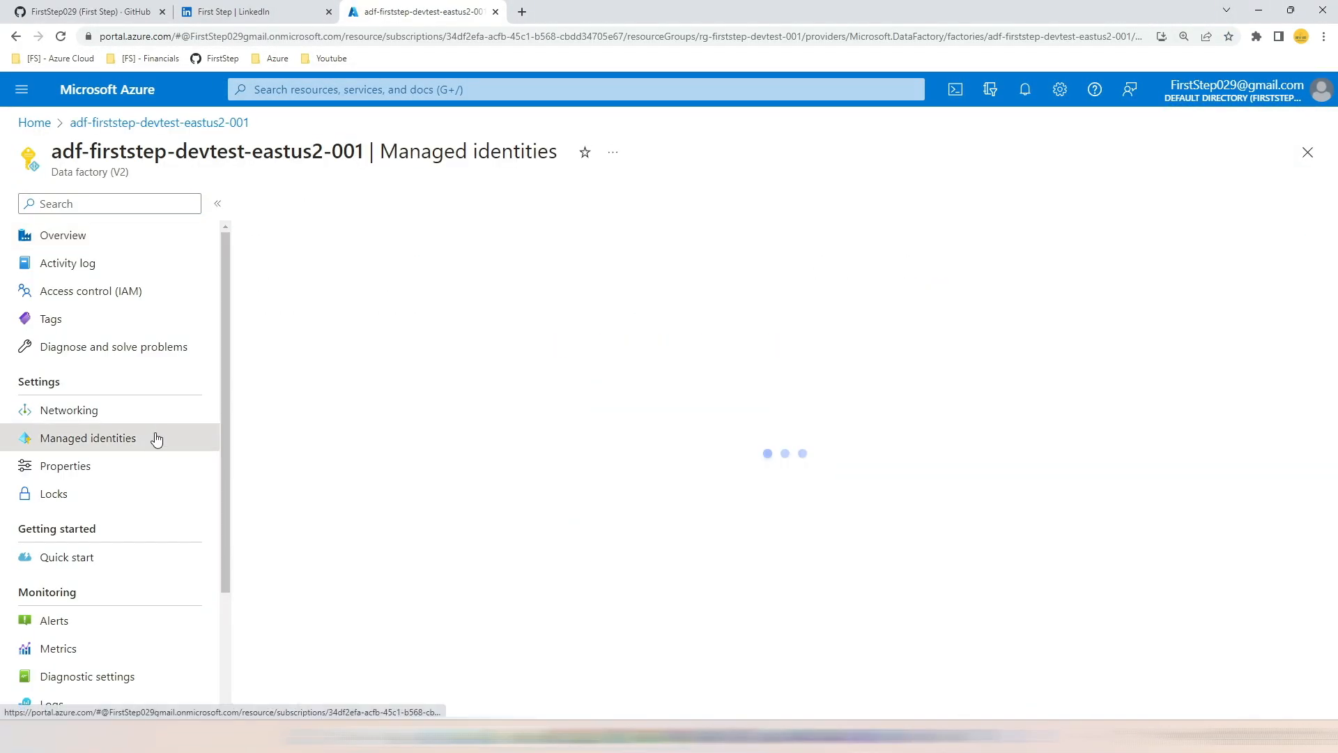
{"action": "left_click", "coordinate": [404, 213]}
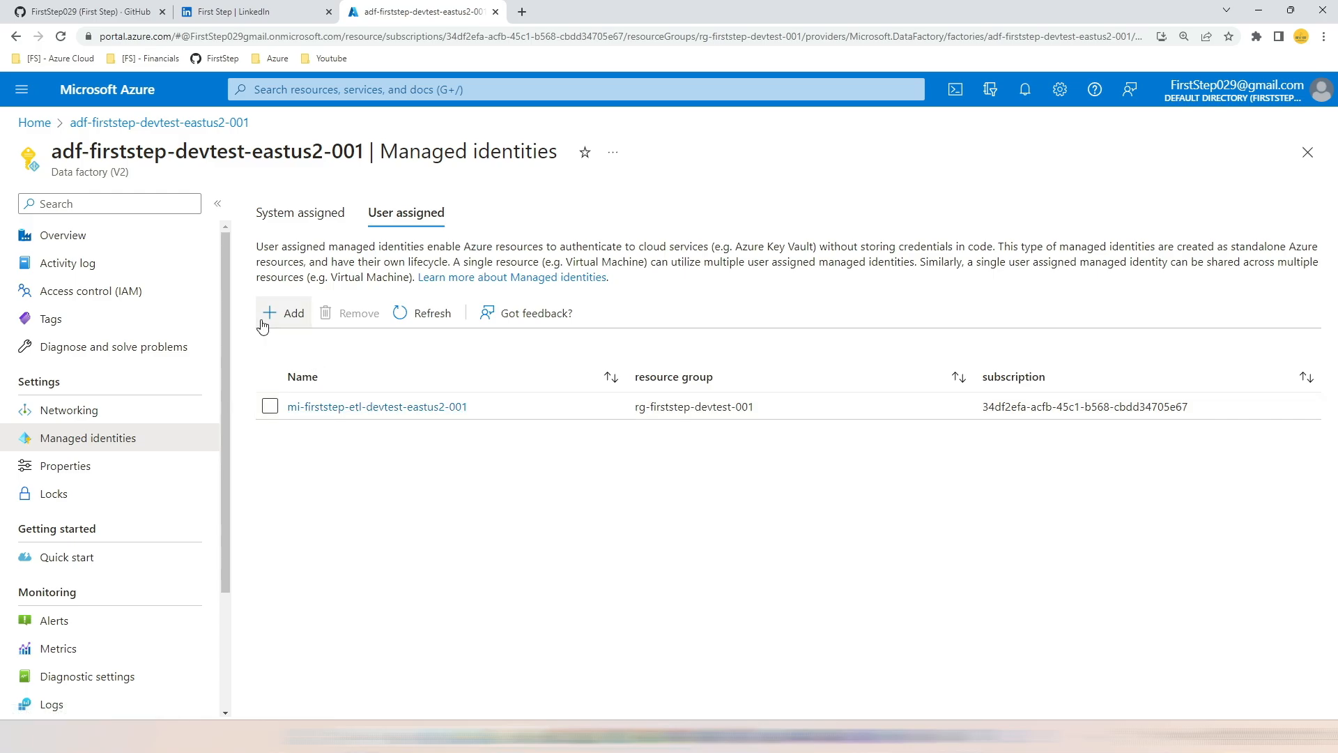
Step: Launch Azure Data Factory Studio from the data factory's overview and go to its linked services management page
{"action": "left_click", "coordinate": [149, 237]}
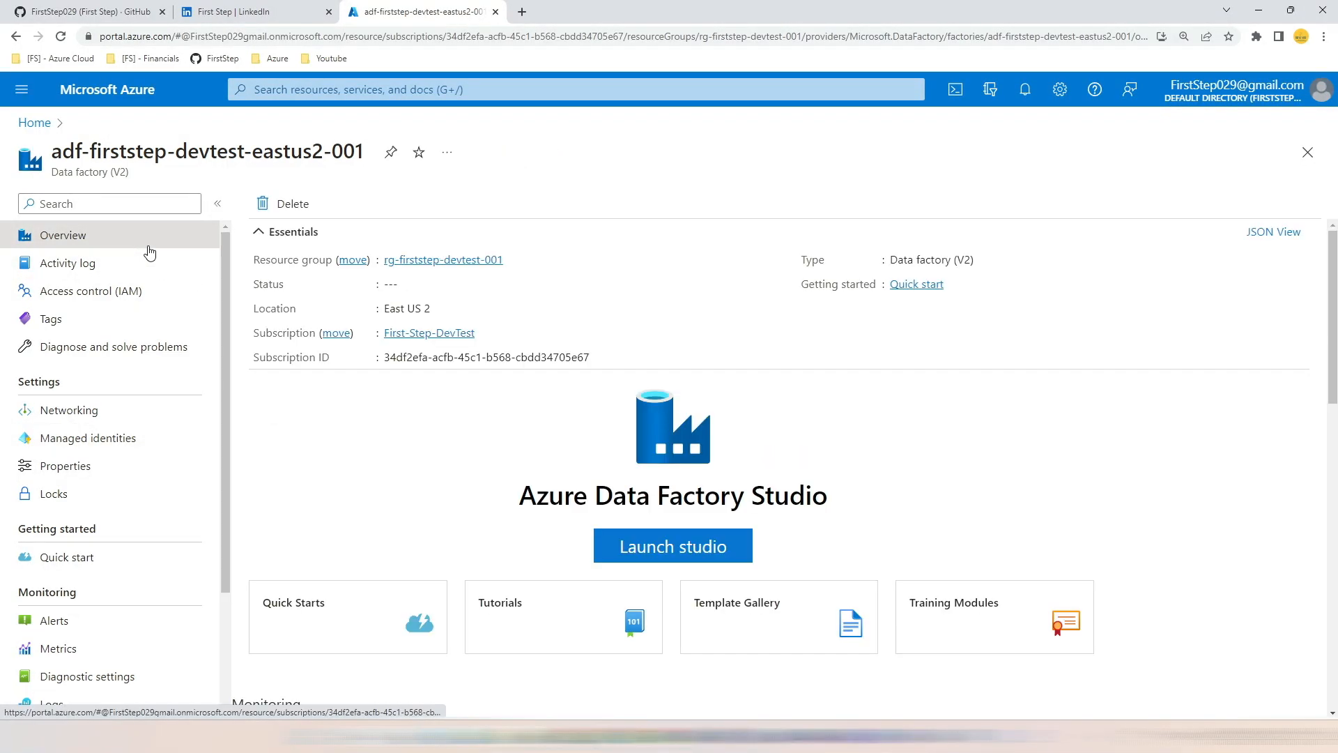
{"action": "left_click", "coordinate": [656, 557]}
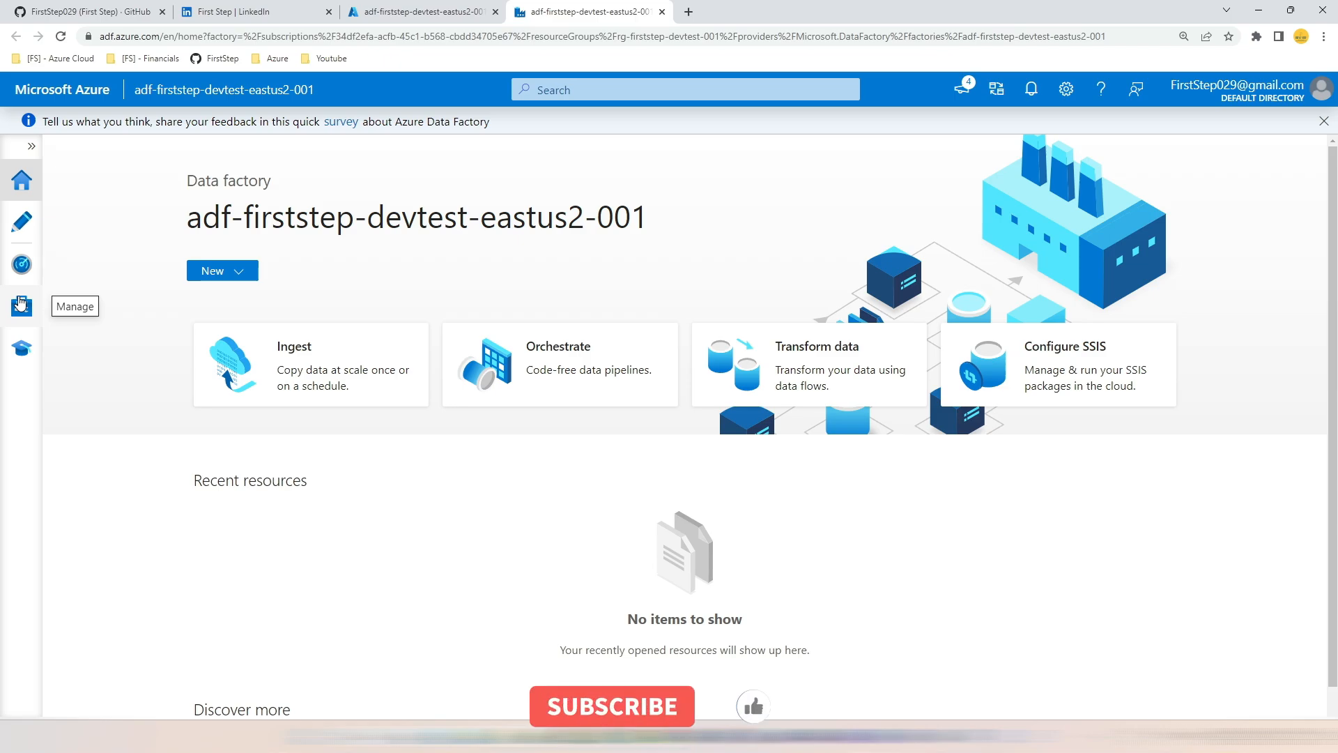
{"action": "left_click", "coordinate": [21, 303]}
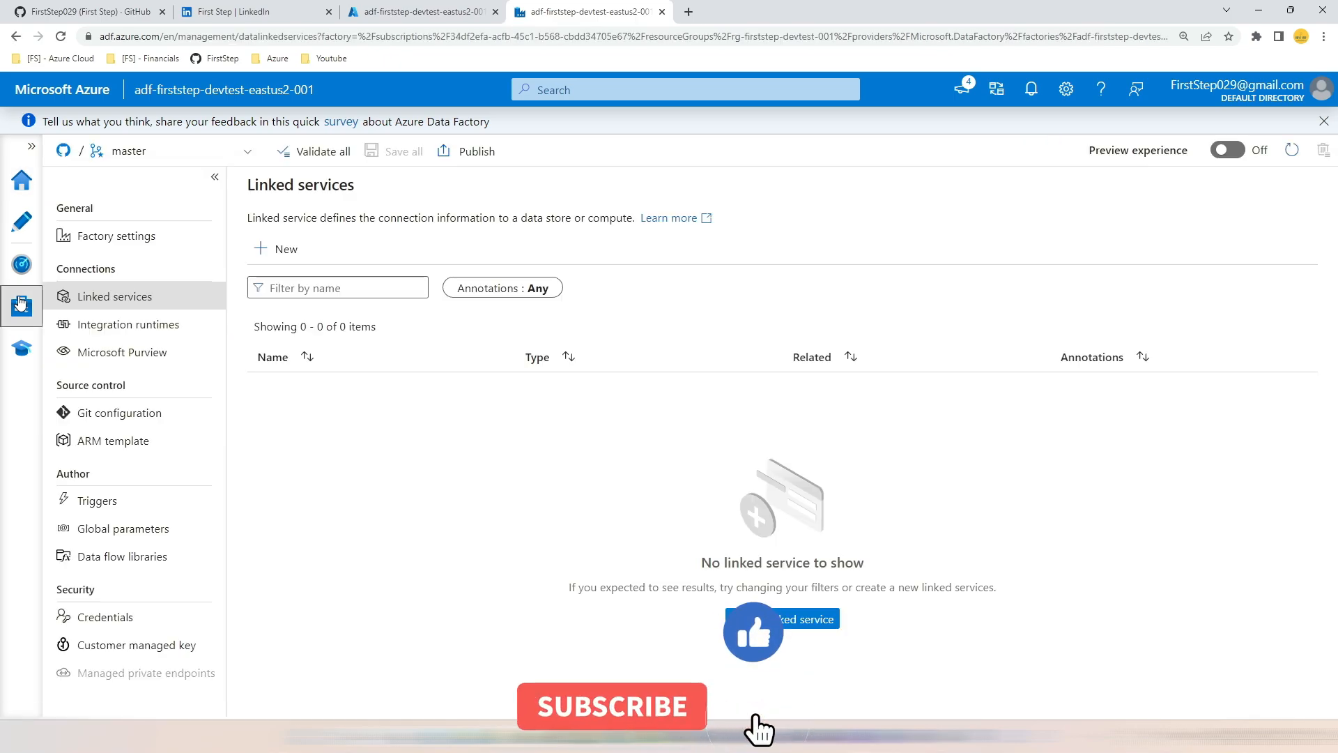
Step: Start a new linked service that uses the Azure Blob Storage data store
{"action": "left_click", "coordinate": [283, 248]}
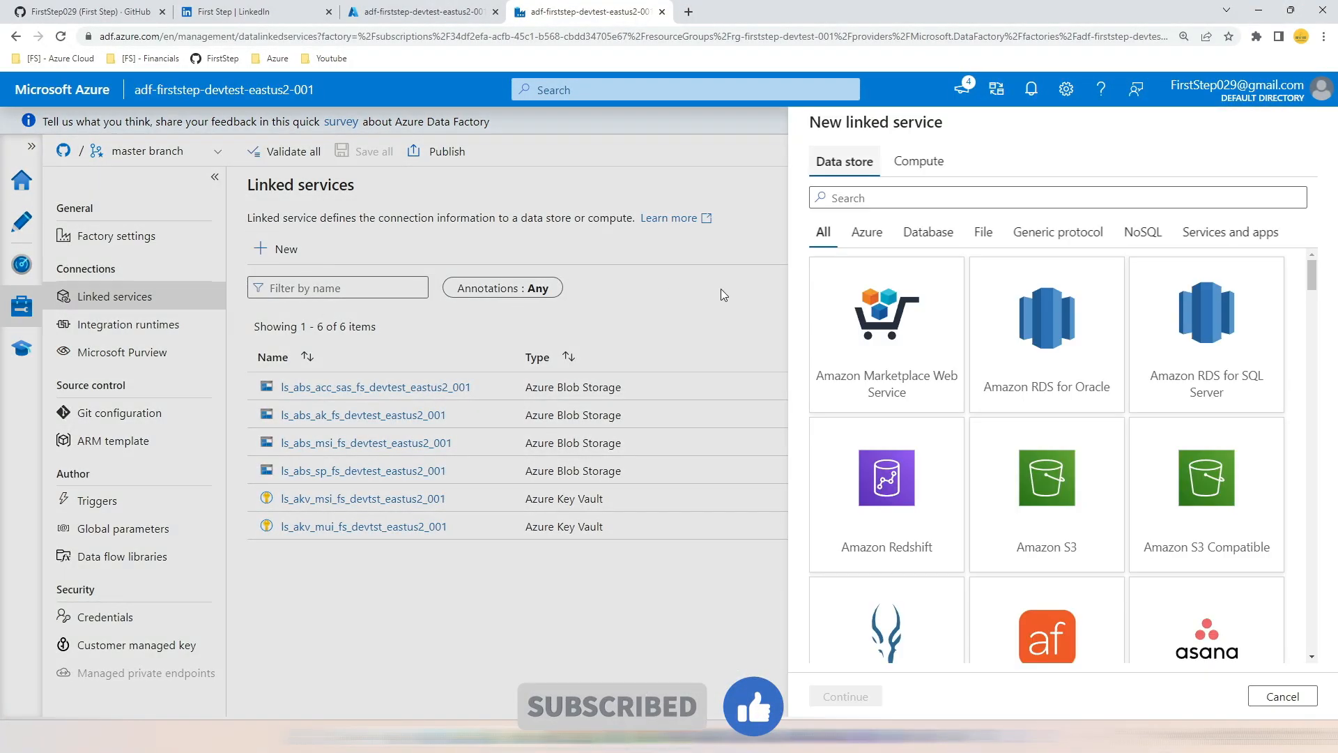
{"action": "left_click", "coordinate": [860, 249]}
{"action": "left_click", "coordinate": [881, 362]}
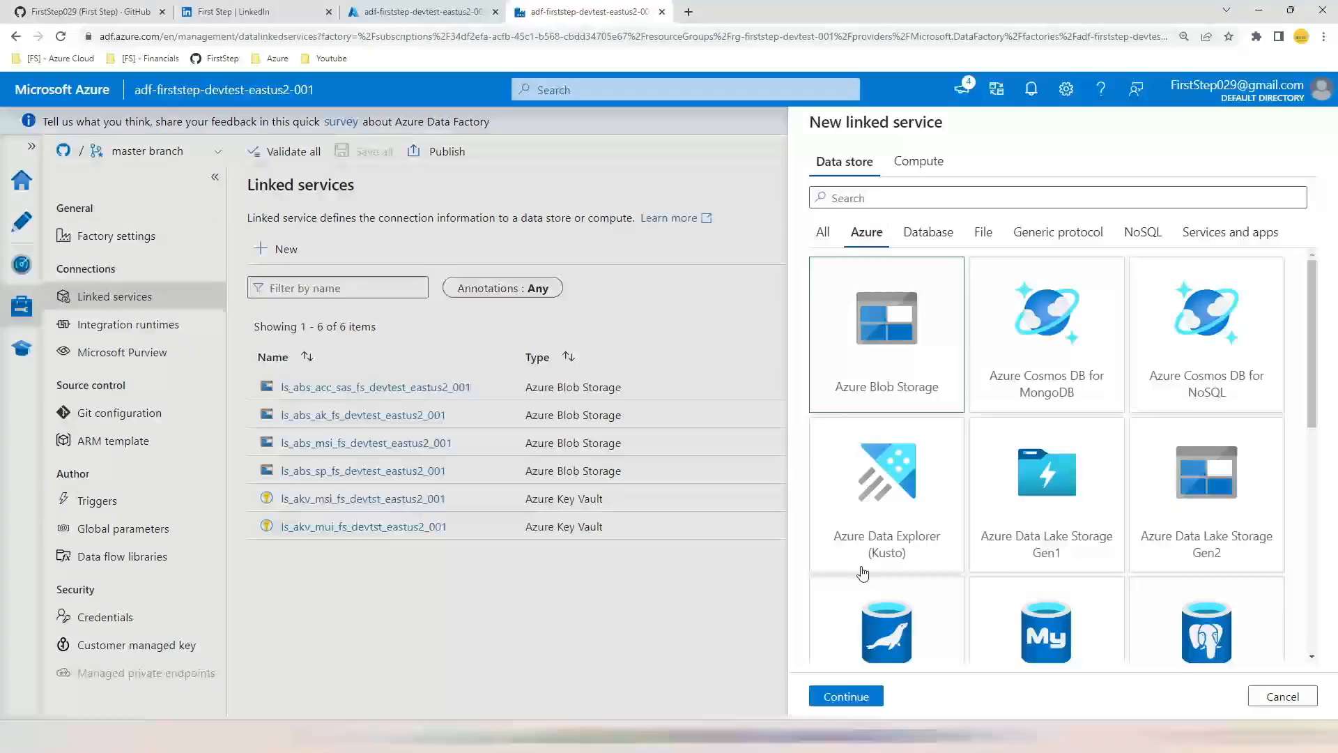
{"action": "left_click", "coordinate": [846, 696]}
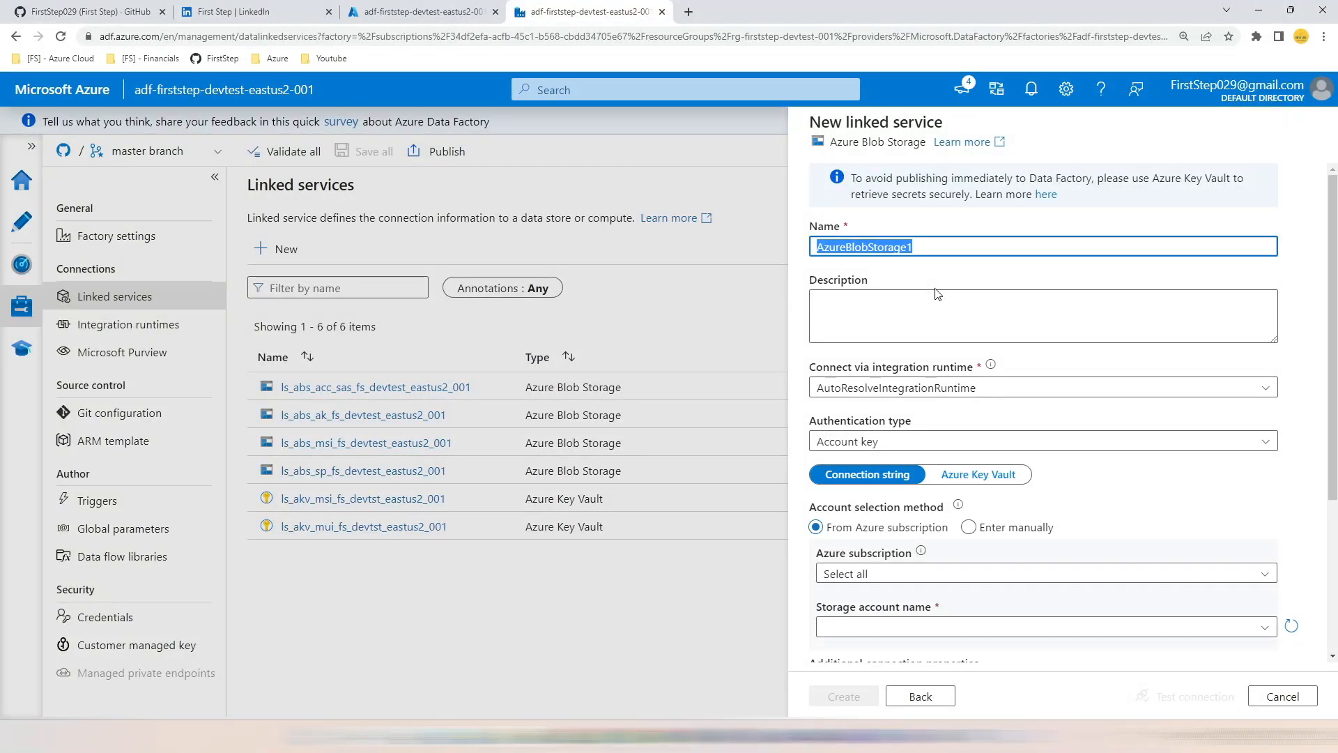
Step: Name the new linked service ls_abs_mui_fs_devtest_eastus2_001
{"action": "type", "text": "ls_"}
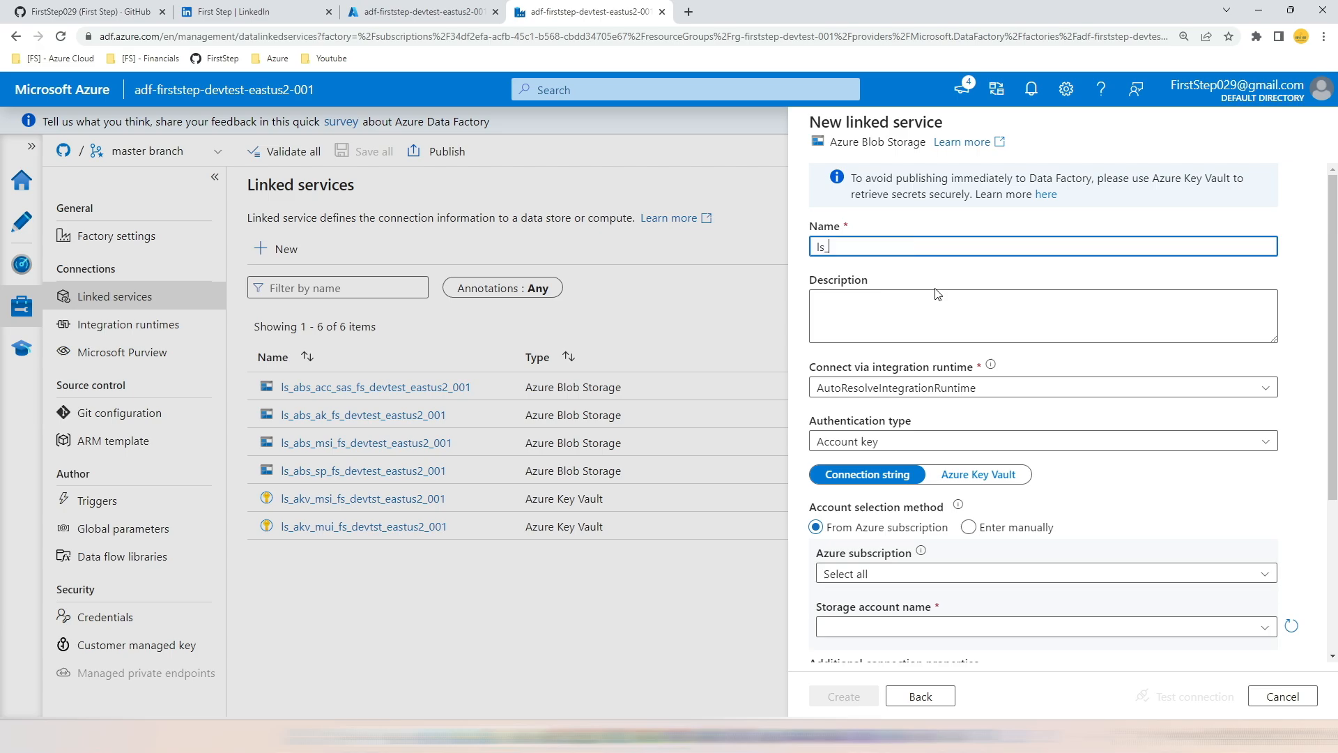
{"action": "type", "text": "abs_"}
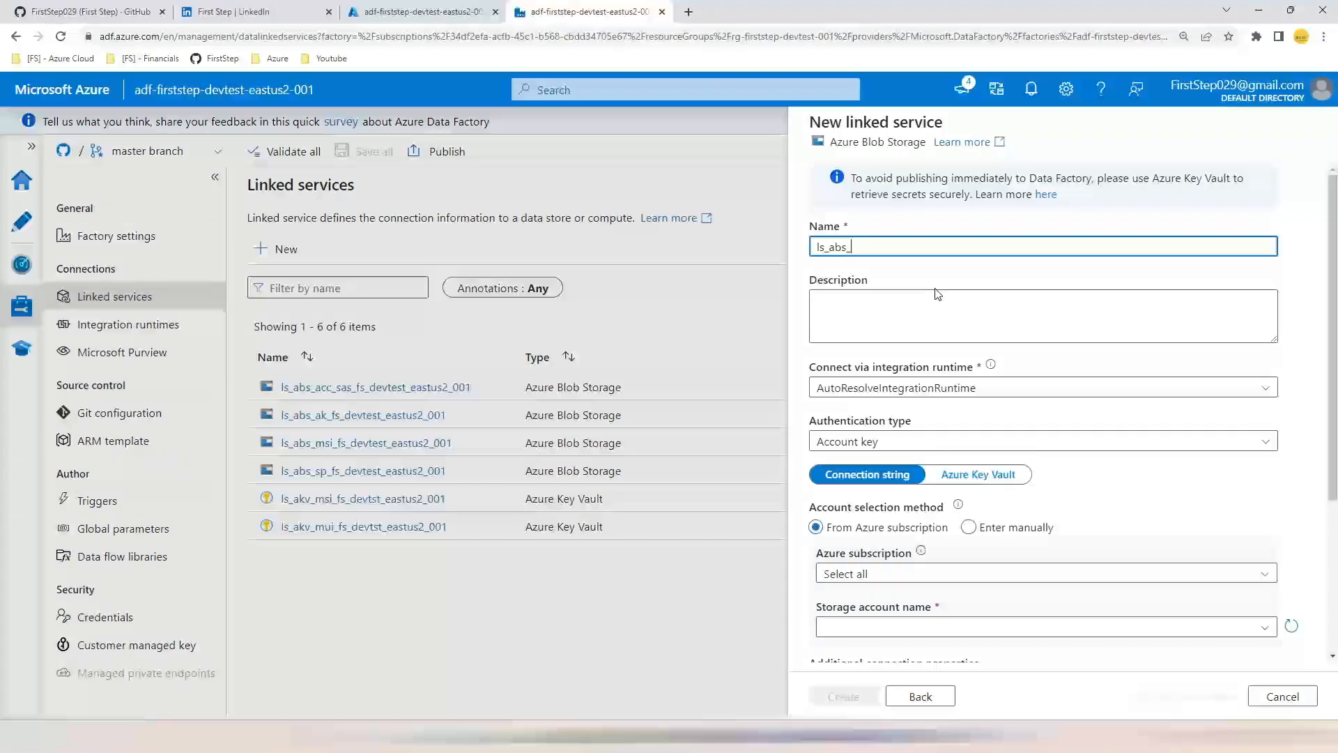
{"action": "type", "text": "mui_"}
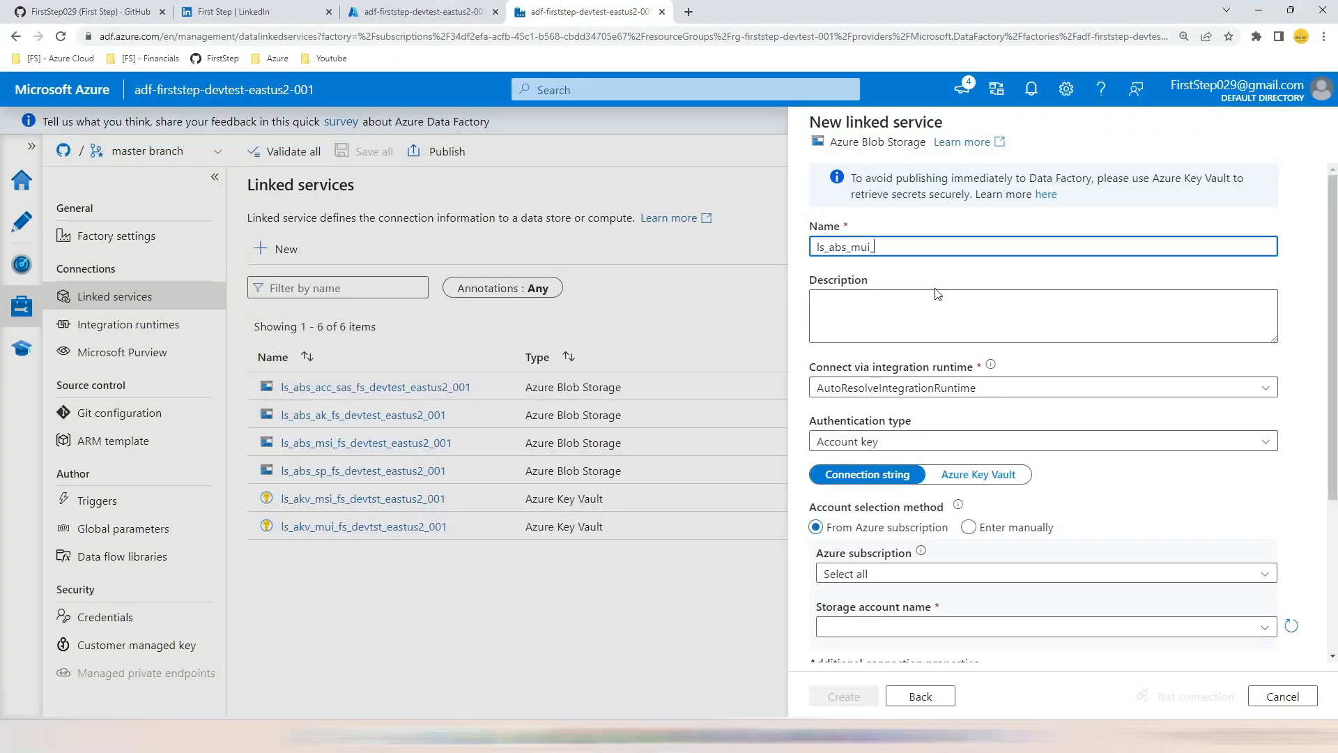
{"action": "type", "text": "fs_devtest"}
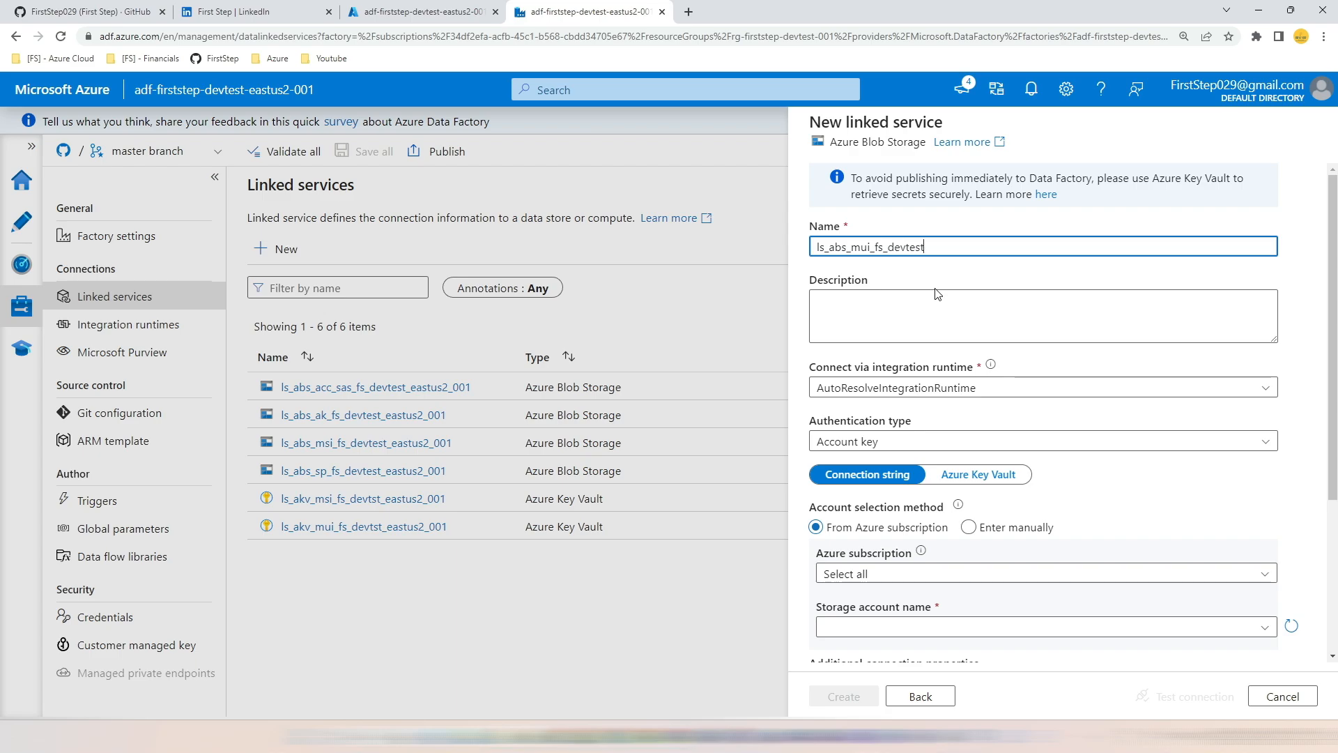
{"action": "type", "text": "_eastus2"}
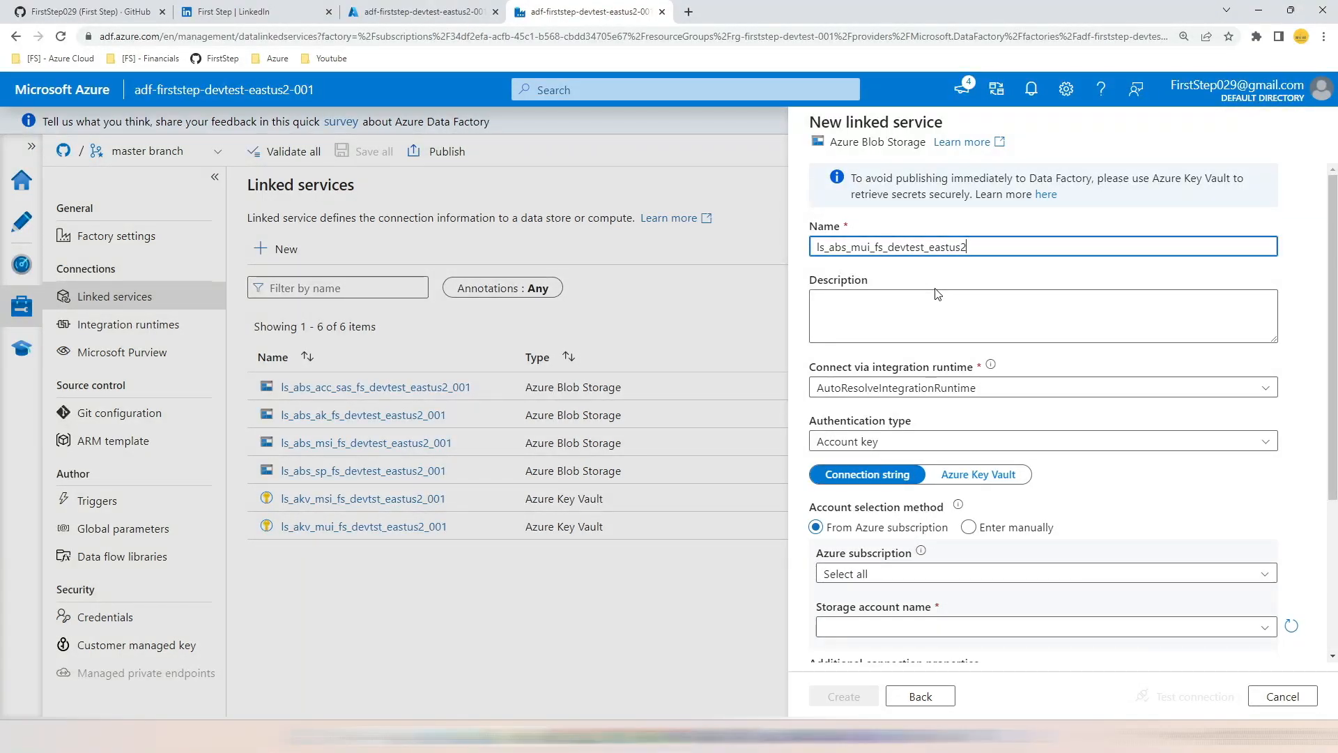
{"action": "type", "text": "_001"}
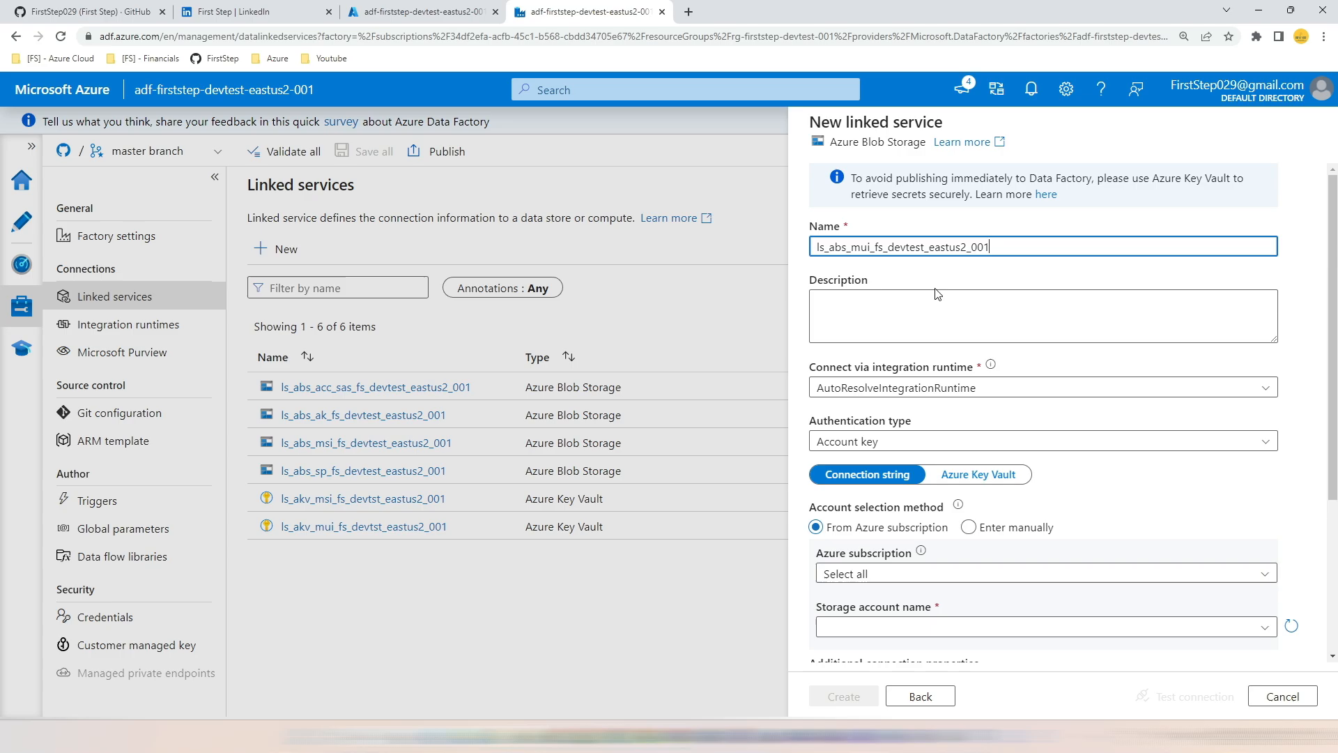
Step: Set authentication to User Assigned Managed Identity and choose storage account safsblbdevtesteastus2001 in the First-Step-DevTest subscription
{"action": "left_click", "coordinate": [1038, 441]}
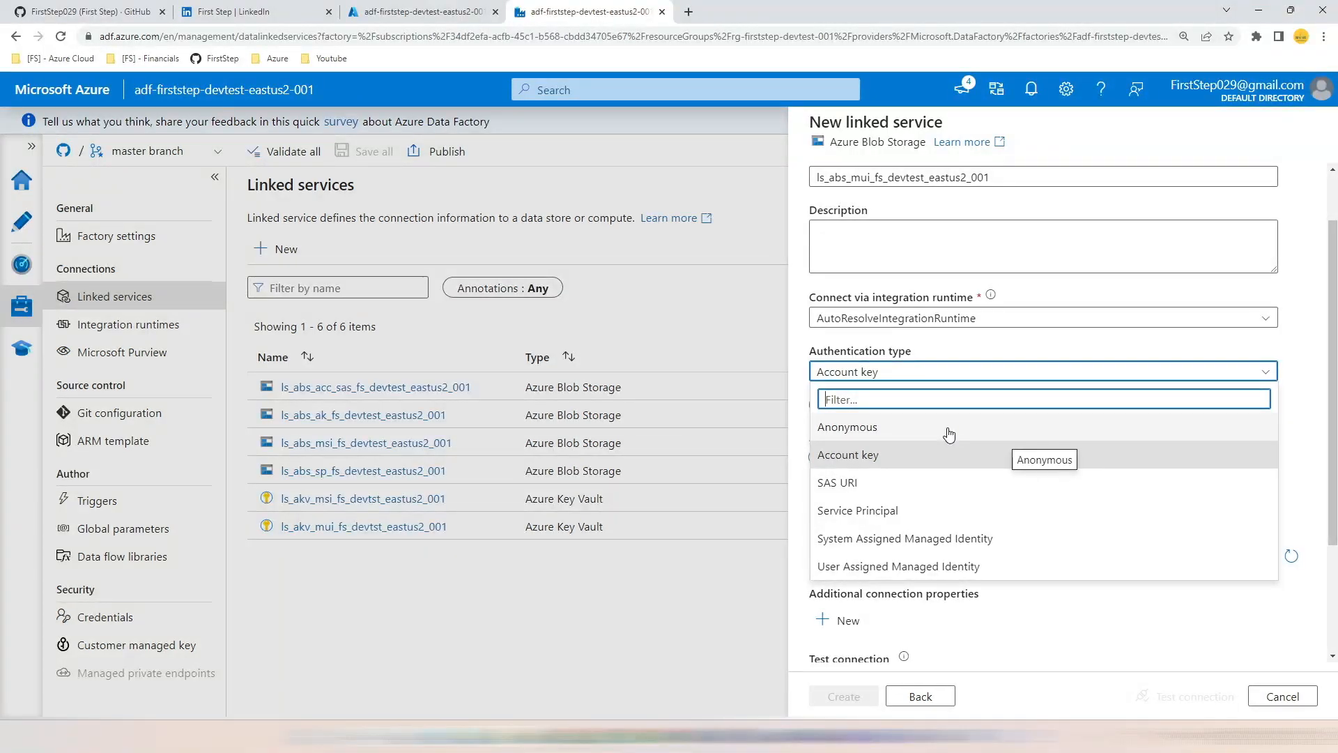
{"action": "left_click", "coordinate": [906, 568]}
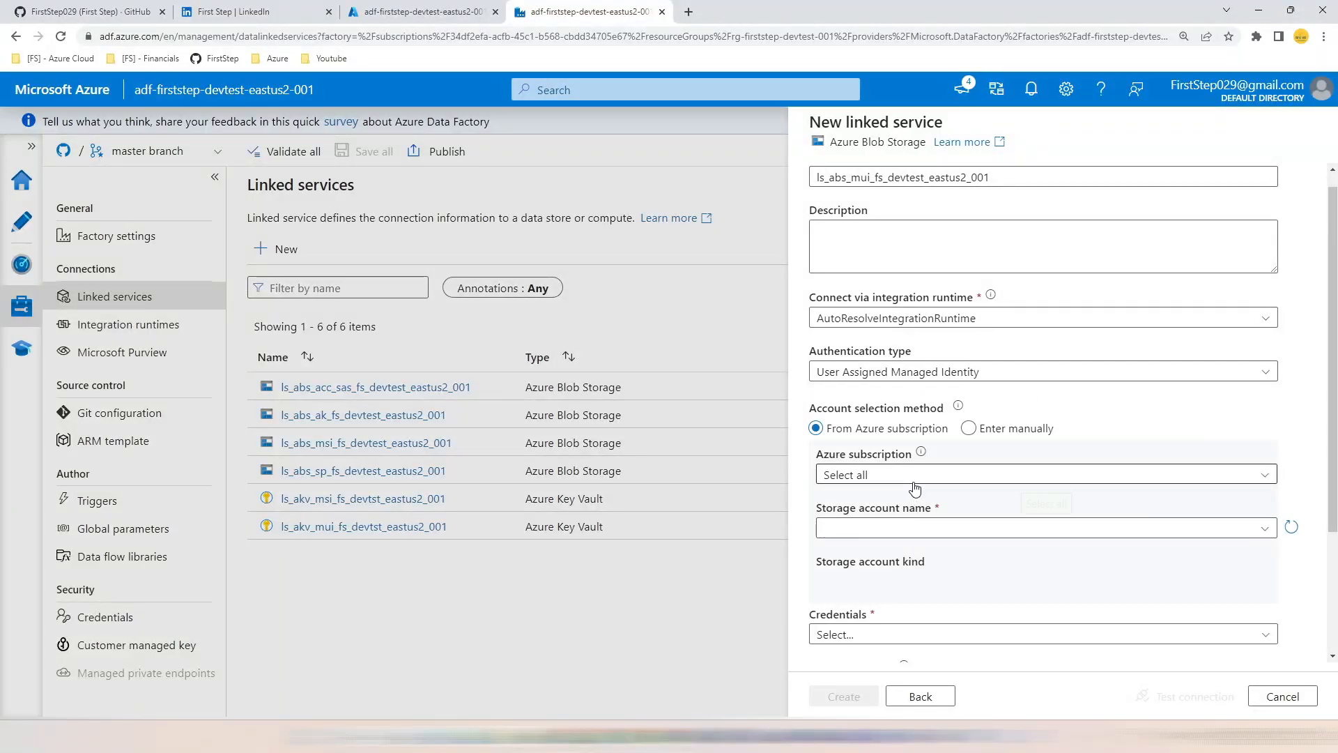
{"action": "left_click", "coordinate": [910, 476]}
{"action": "left_click", "coordinate": [905, 525]}
{"action": "left_click", "coordinate": [906, 528]}
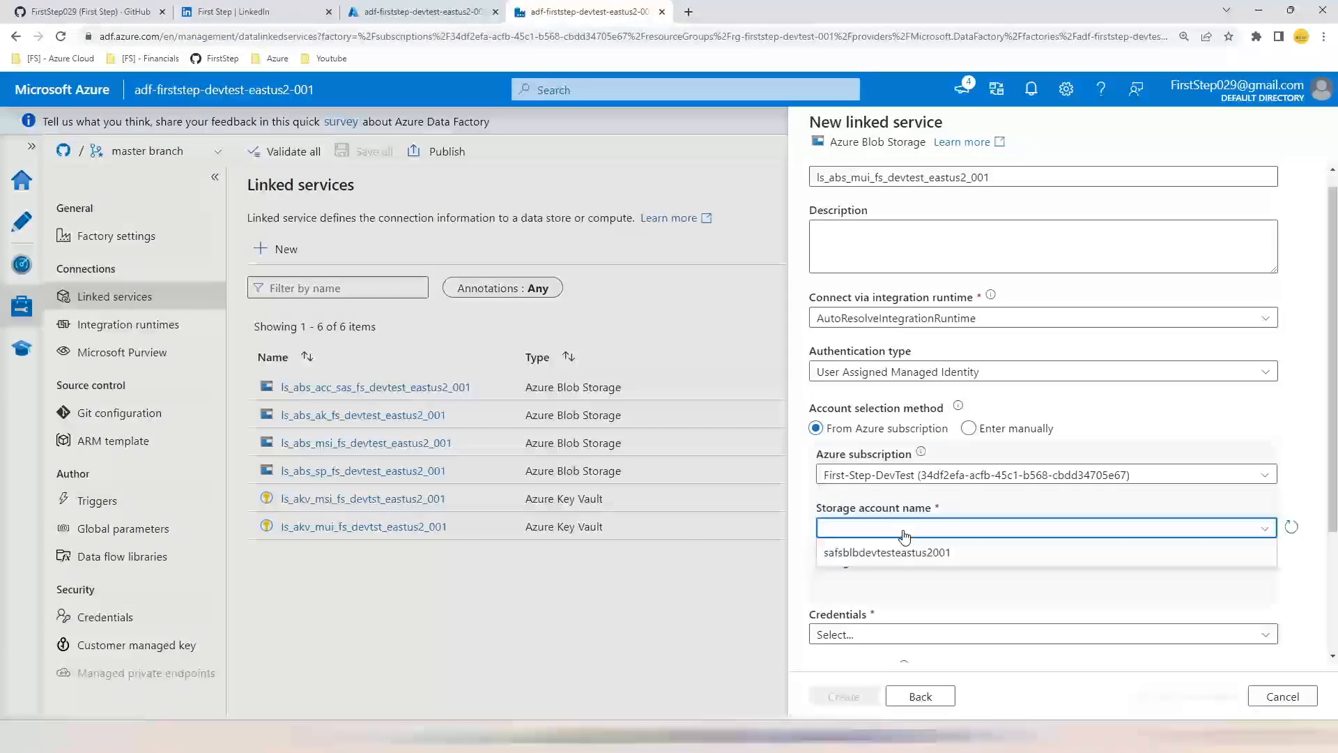
{"action": "left_click", "coordinate": [917, 554]}
Step: Choose the cred-mi-firststep-etl-devtest-eastus2-001 credential and test the linked service's connection, viewing the error details
{"action": "scroll", "coordinate": [927, 550], "scroll_direction": "down", "scroll_amount": 2}
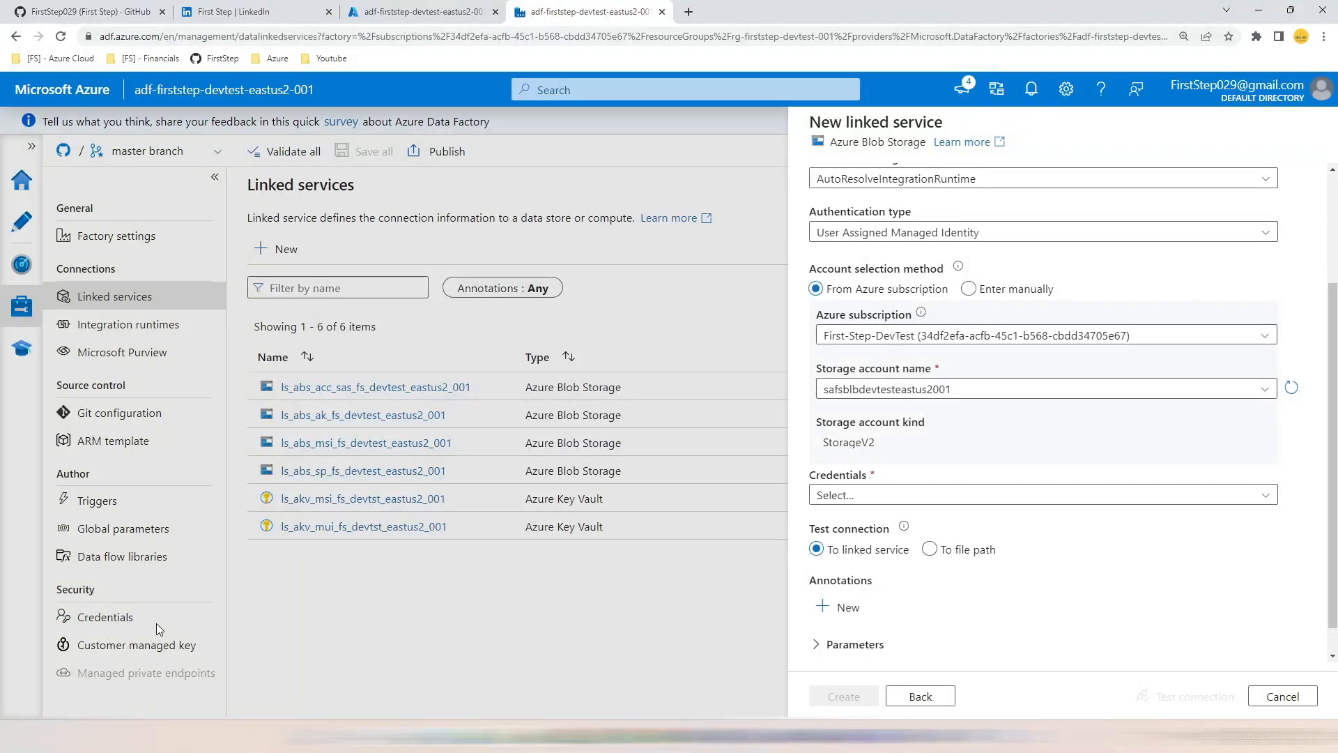
{"action": "left_click", "coordinate": [961, 495]}
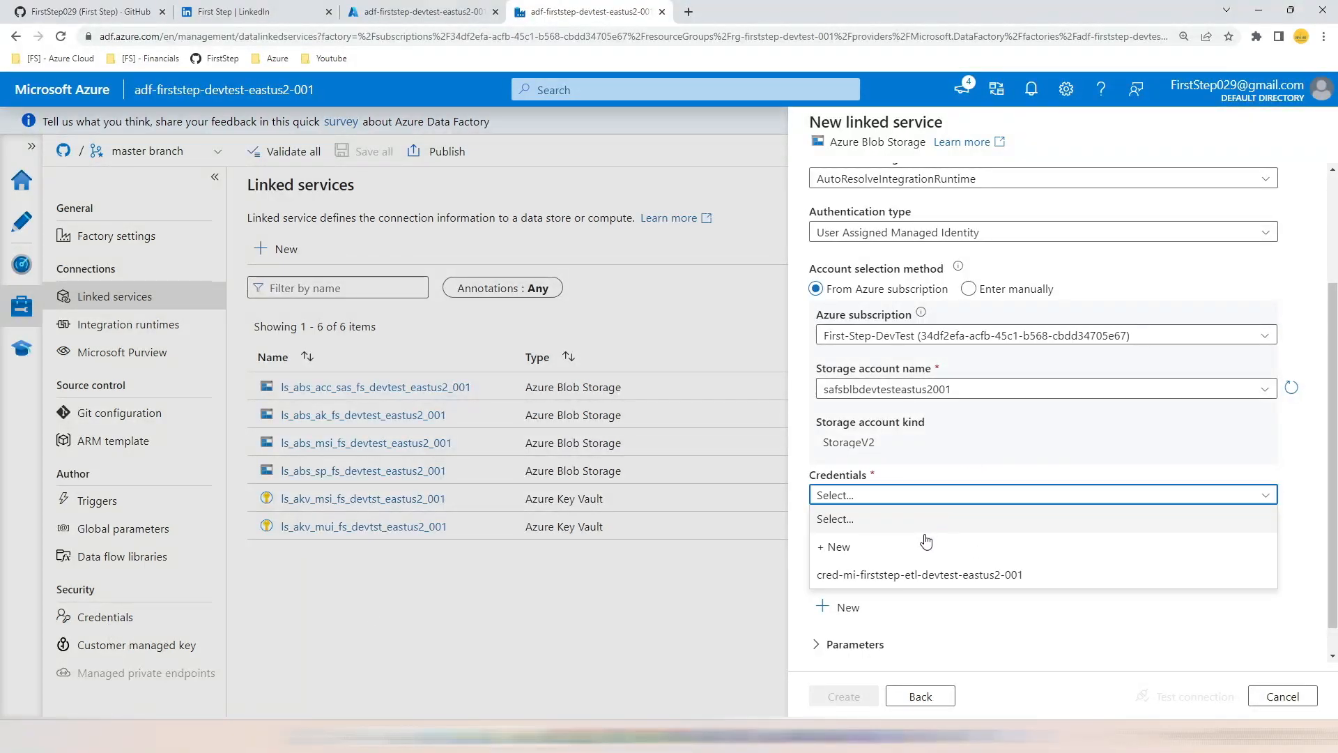
{"action": "left_click", "coordinate": [929, 571]}
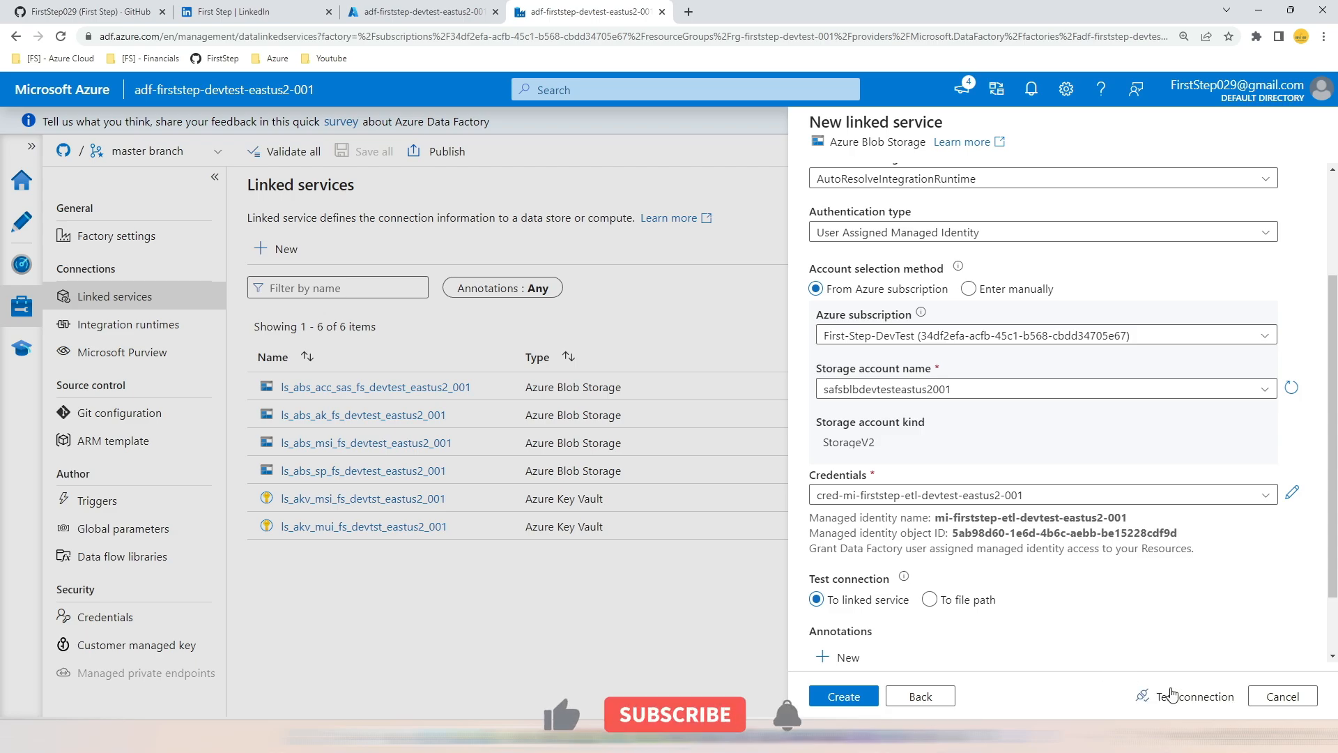
{"action": "left_click", "coordinate": [1157, 695]}
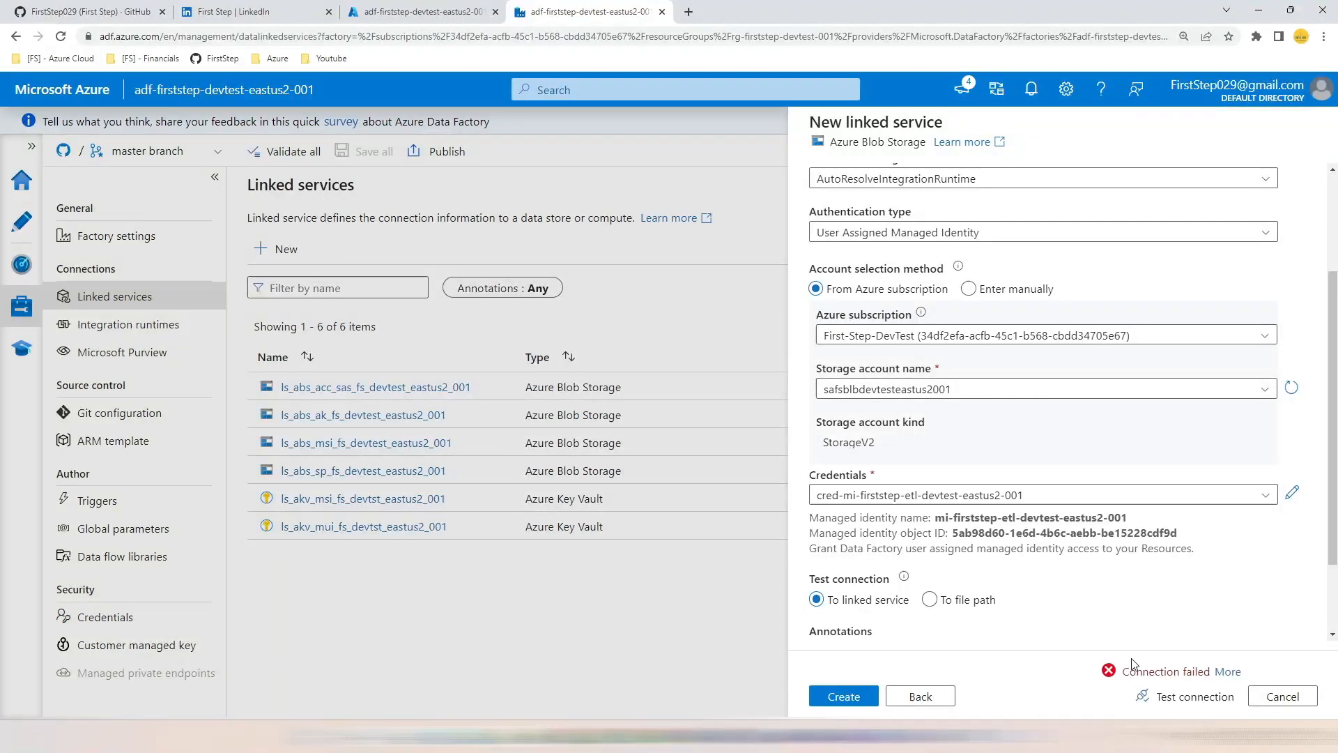
{"action": "left_click", "coordinate": [1226, 672]}
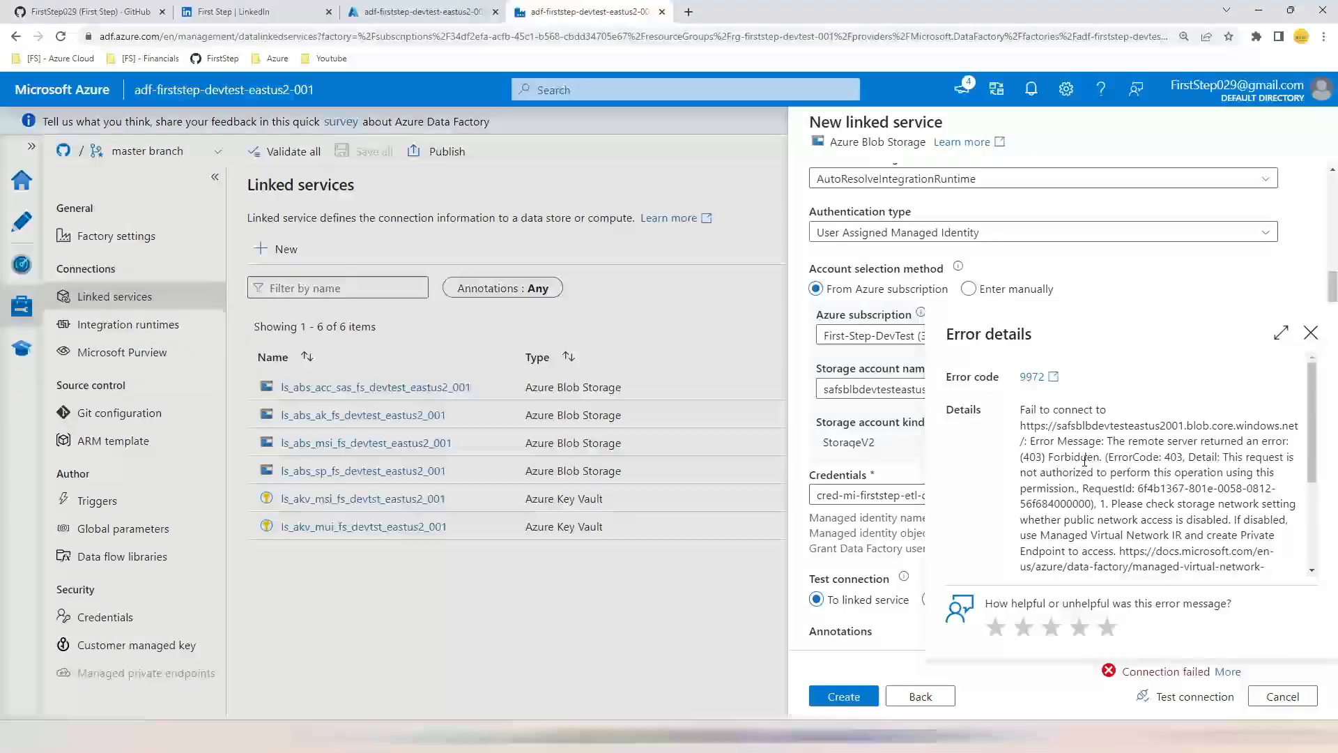
Step: Switch to the Azure portal and open the role assignments in the safsblbdevtesteastus2001 storage account's access control
{"action": "left_click", "coordinate": [446, 10]}
{"action": "left_click", "coordinate": [36, 123]}
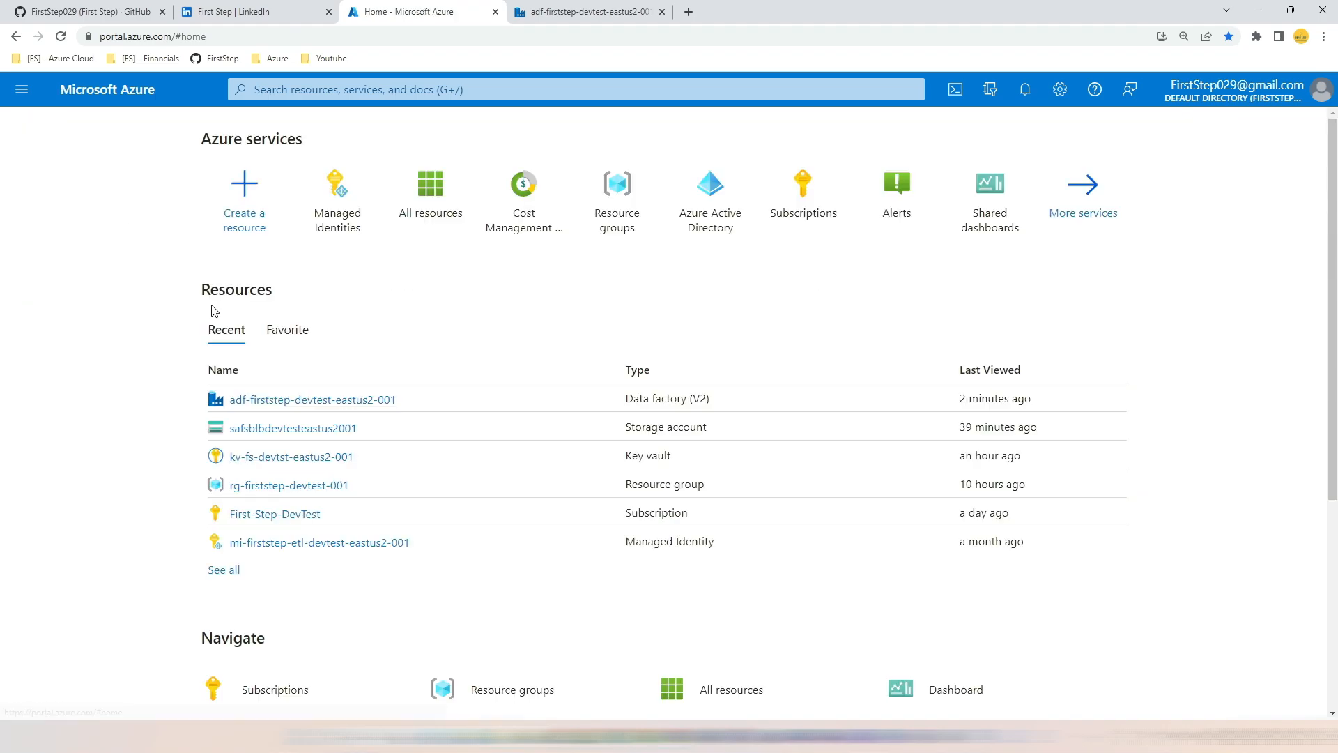
{"action": "left_click", "coordinate": [295, 429]}
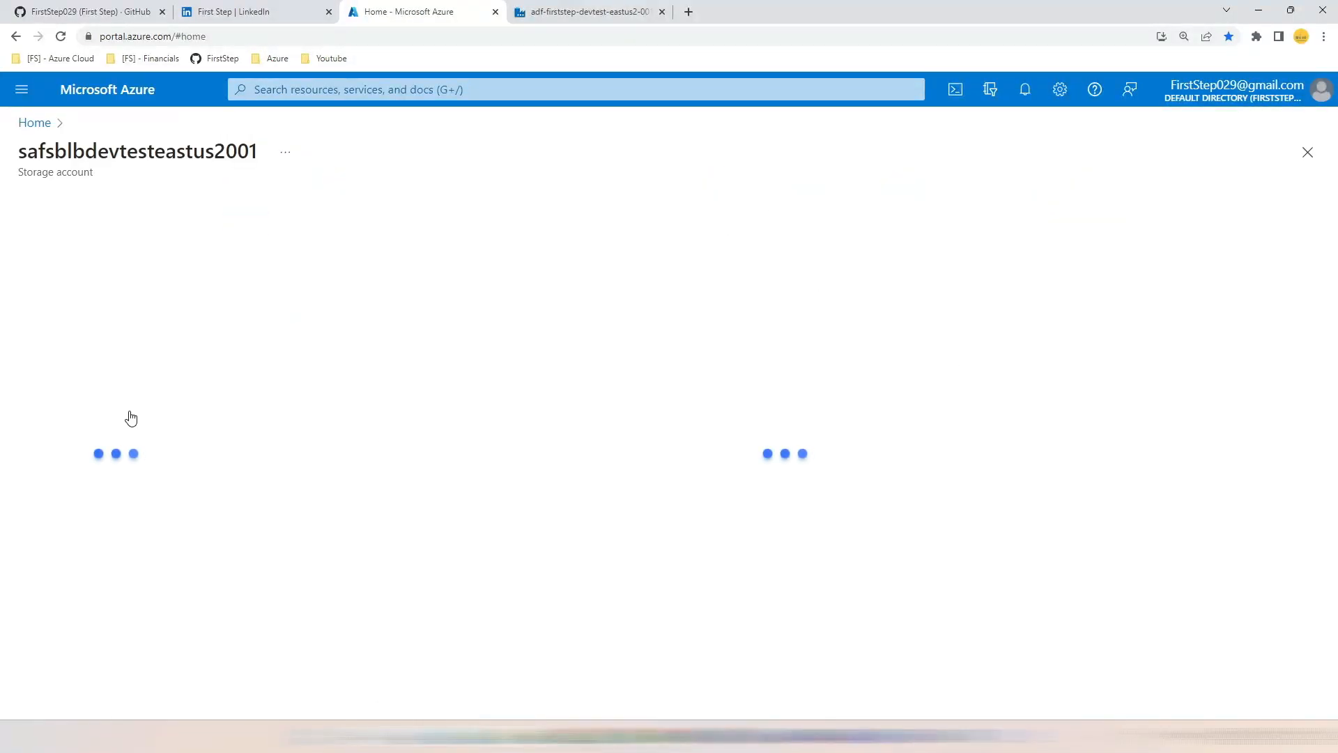
{"action": "left_click", "coordinate": [136, 347]}
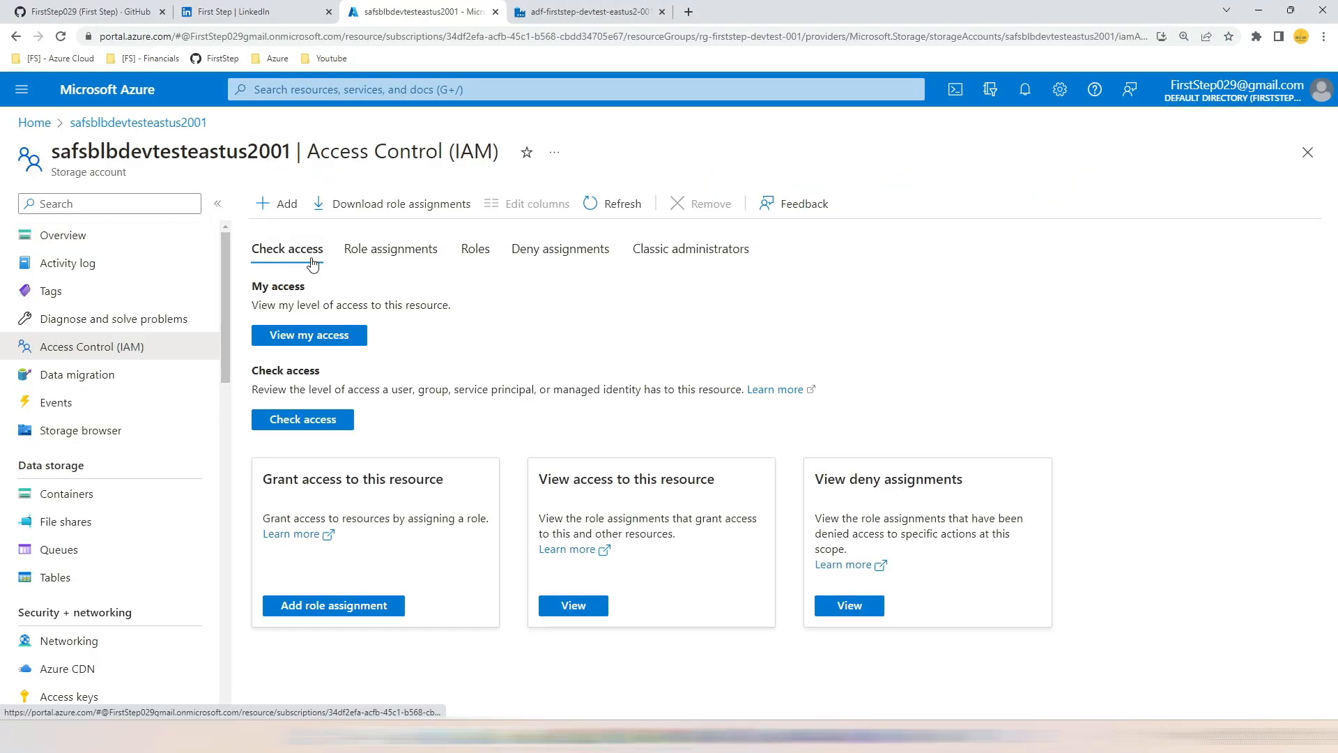
{"action": "left_click", "coordinate": [357, 248]}
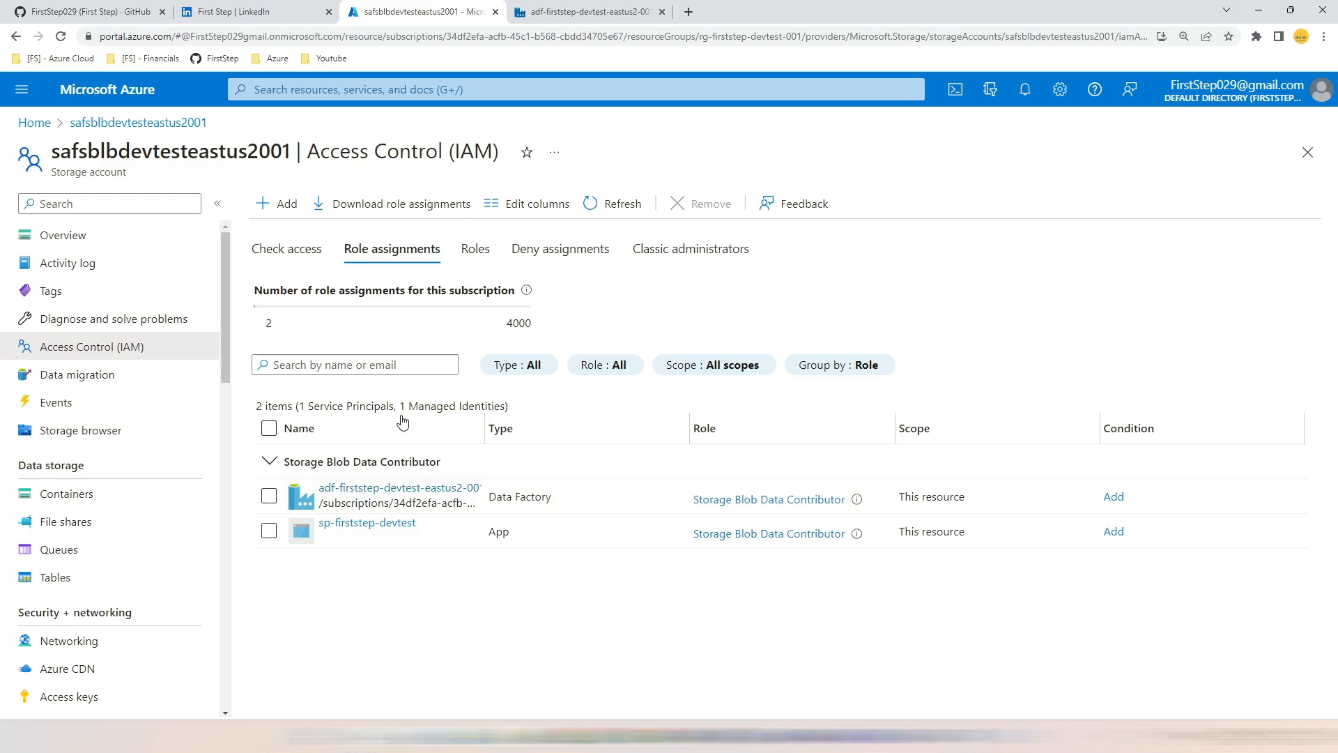
Step: Start a new role assignment with the Storage Blob Data Contributor role, found by searching for "blob", and continue to its members
{"action": "left_click", "coordinate": [285, 201]}
{"action": "left_click", "coordinate": [286, 233]}
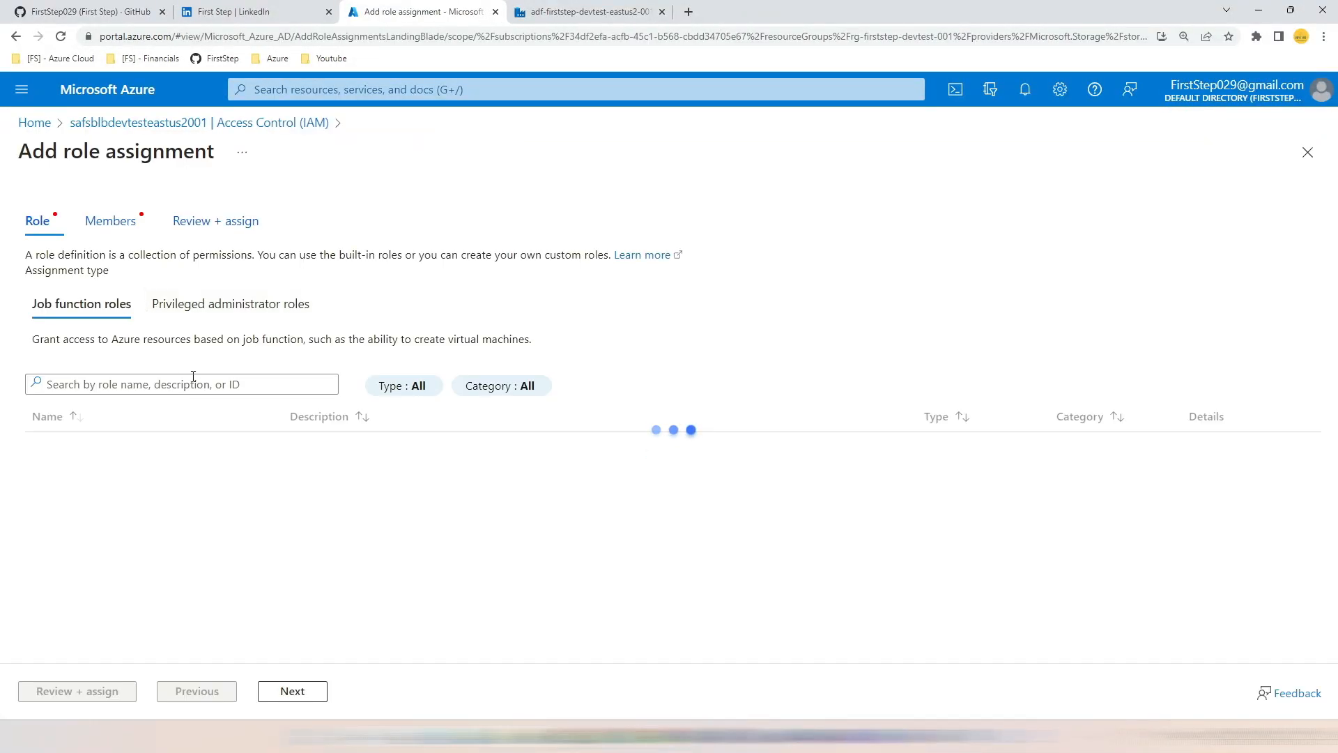
{"action": "left_click", "coordinate": [193, 386]}
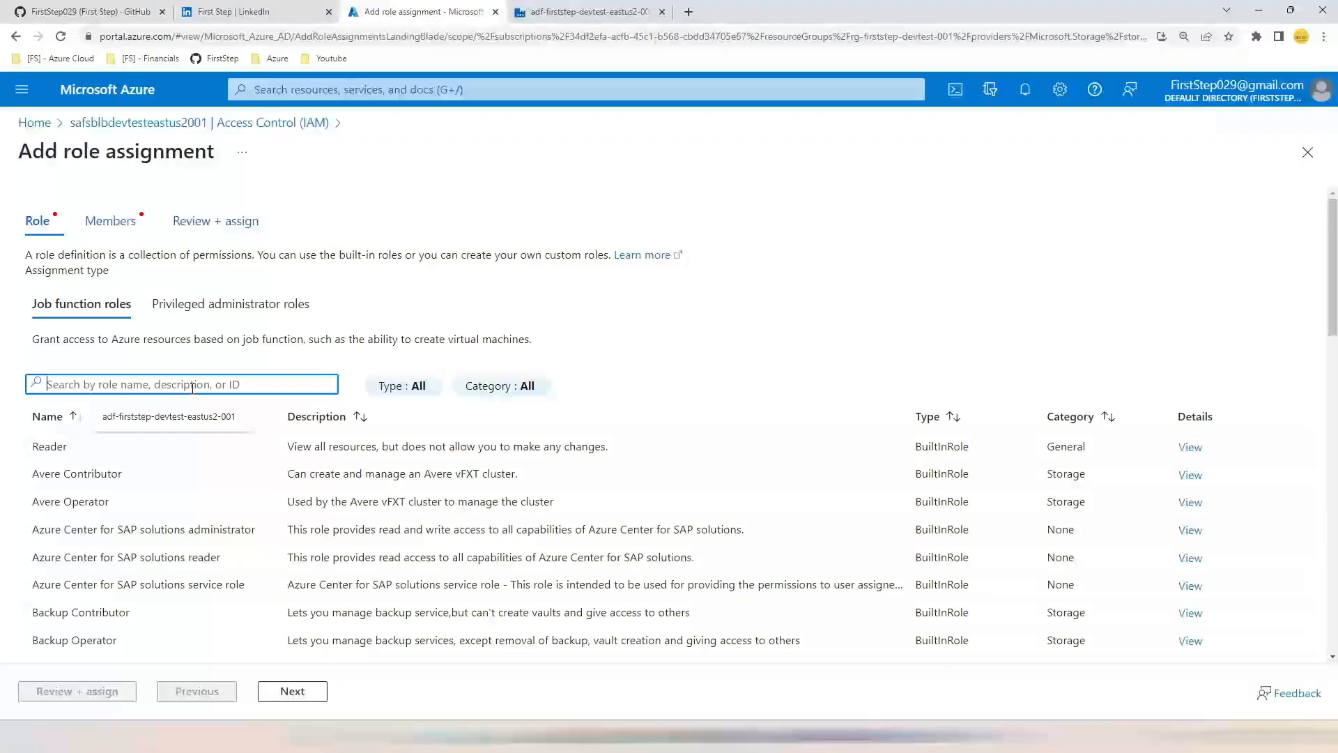
{"action": "type", "text": "blob"}
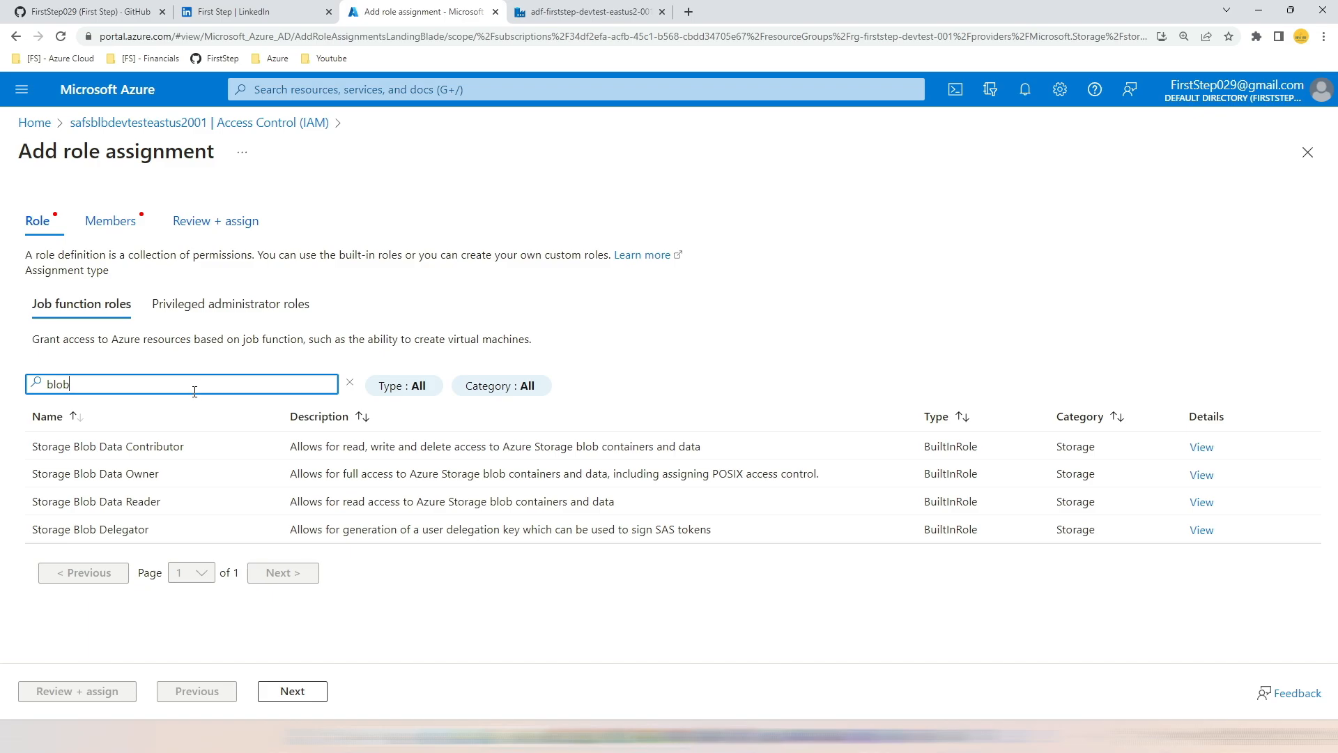
{"action": "left_click", "coordinate": [203, 446]}
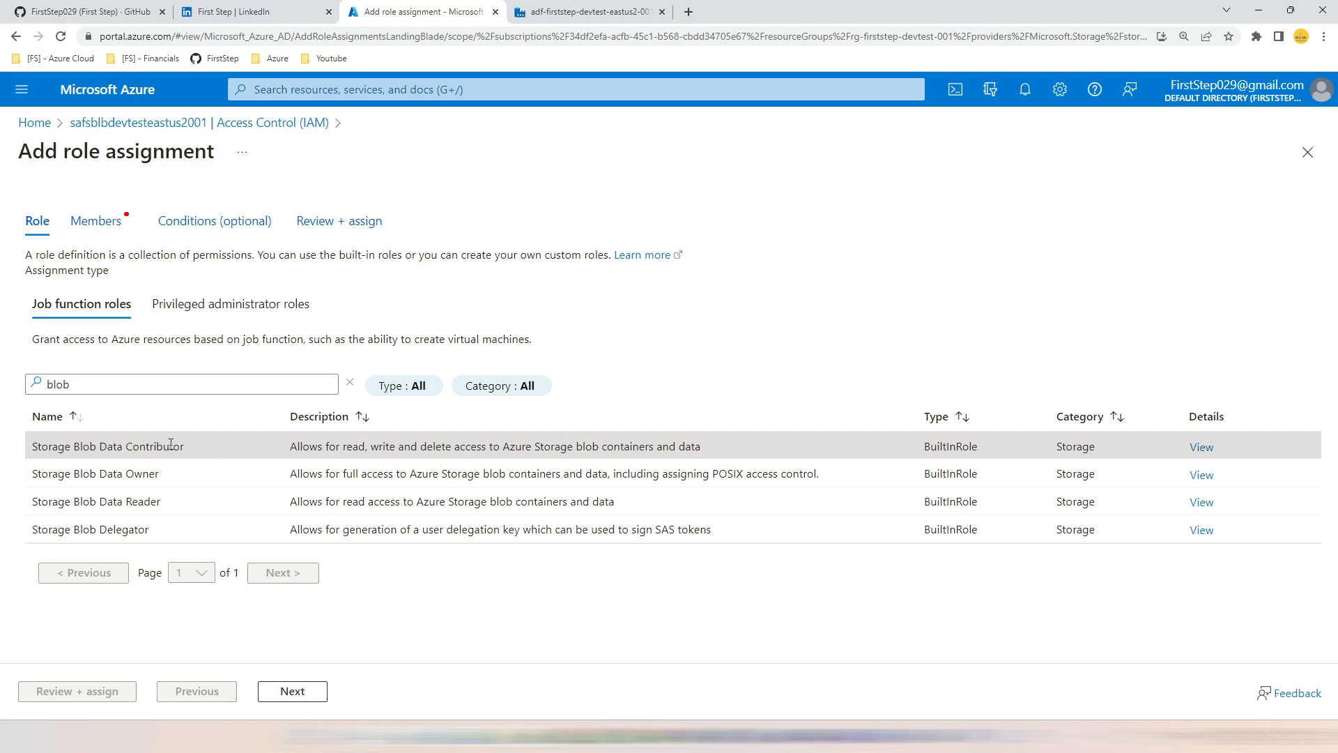
{"action": "left_click", "coordinate": [290, 691]}
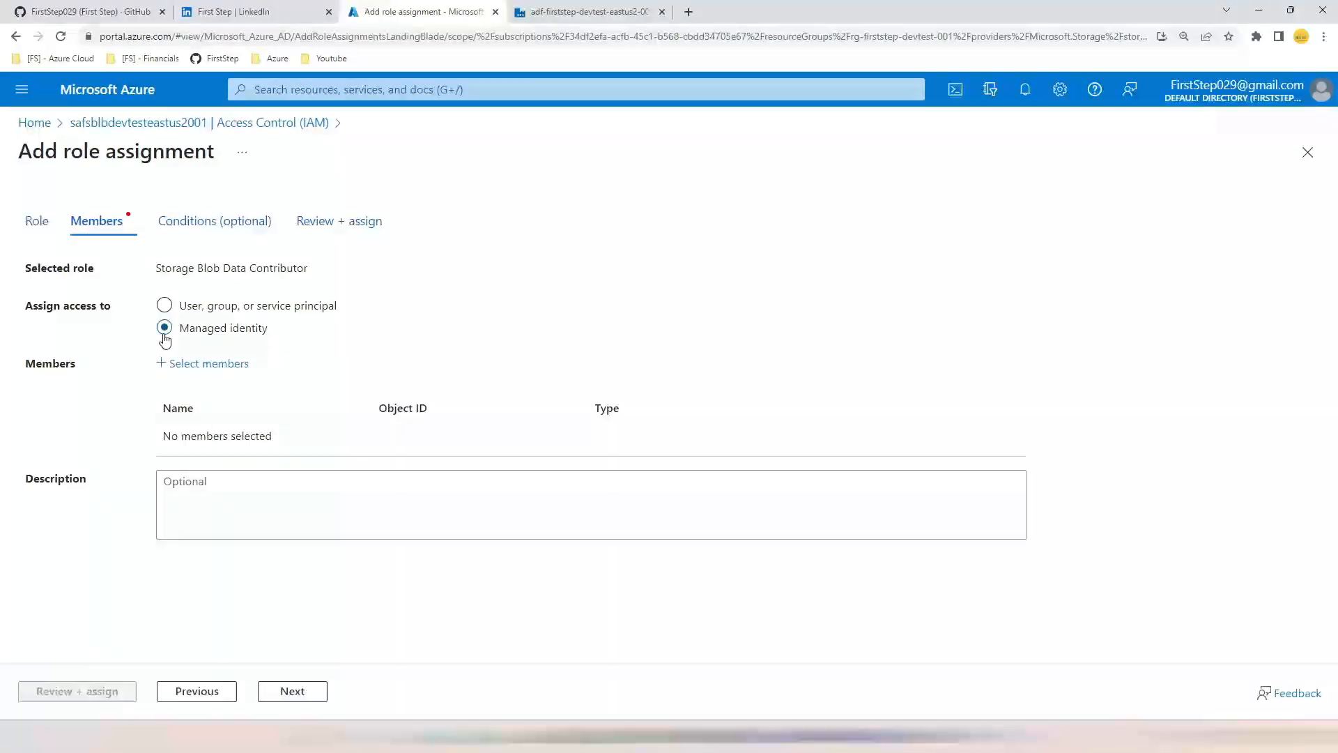
Step: Add the user-assigned managed identity mi-firststep-etl-devtest-eastus2-001 from the First-Step-DevTest subscription as the role assignment's member
{"action": "left_click", "coordinate": [196, 368]}
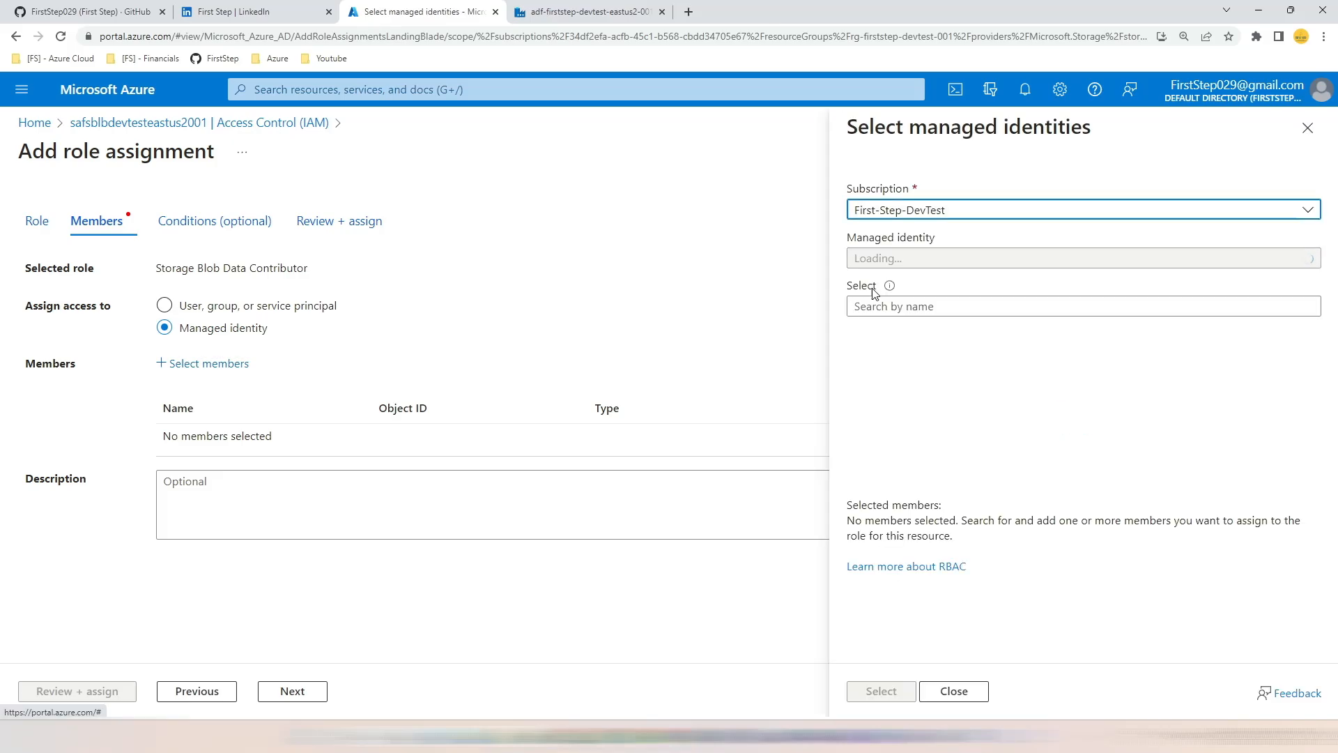
{"action": "left_click", "coordinate": [971, 220]}
{"action": "left_click", "coordinate": [971, 218]}
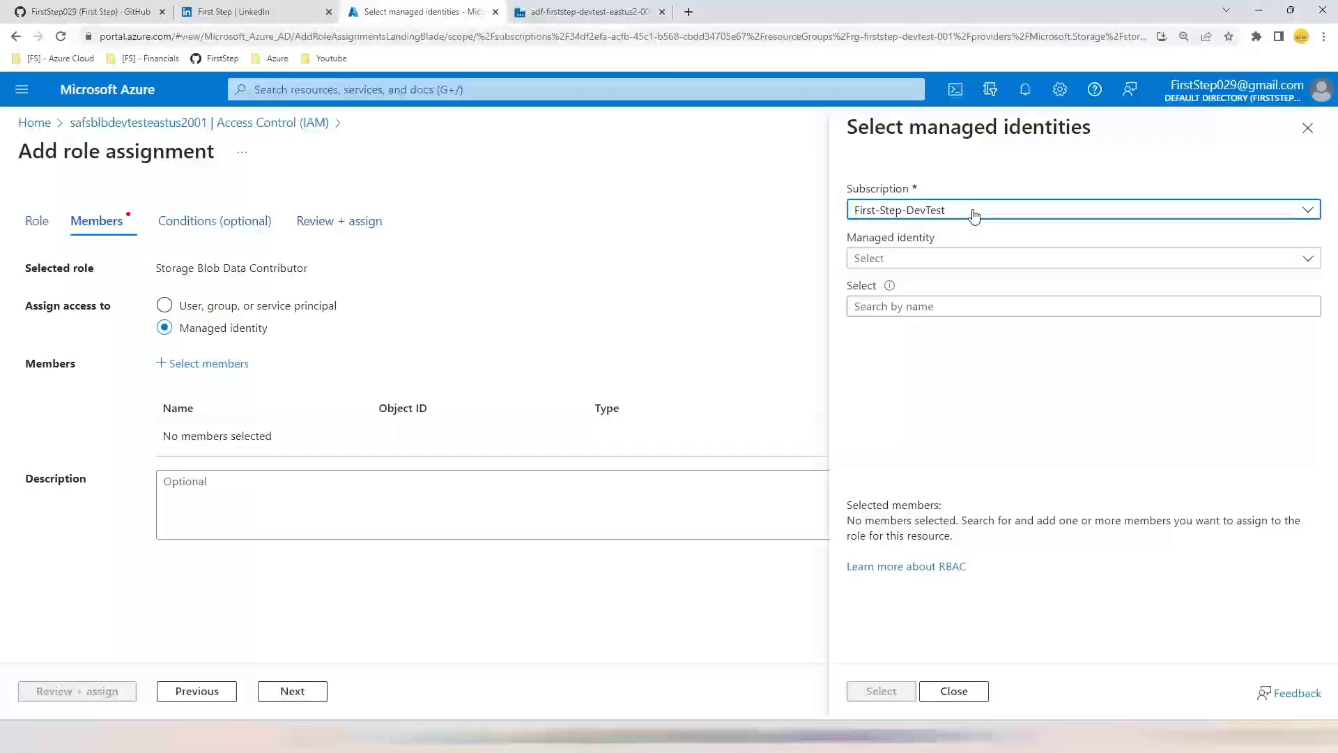
{"action": "left_click", "coordinate": [935, 261]}
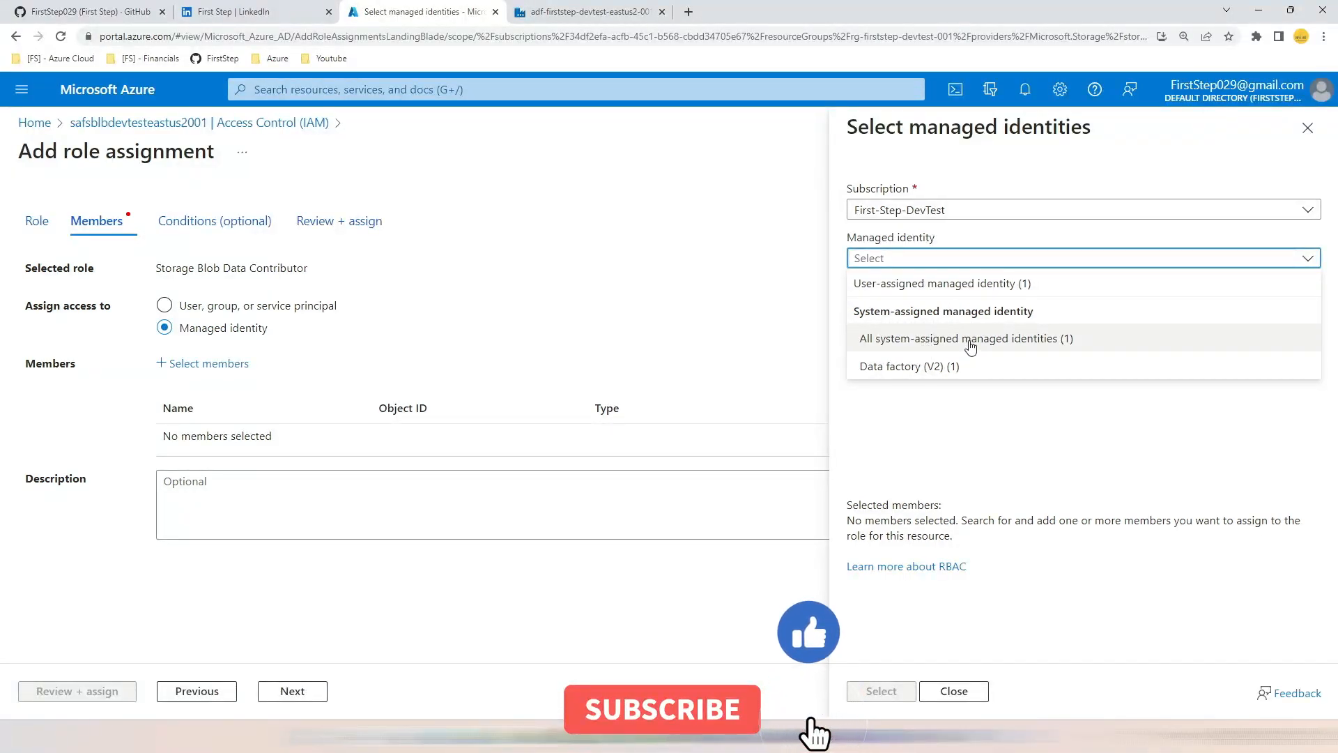
{"action": "left_click", "coordinate": [920, 286]}
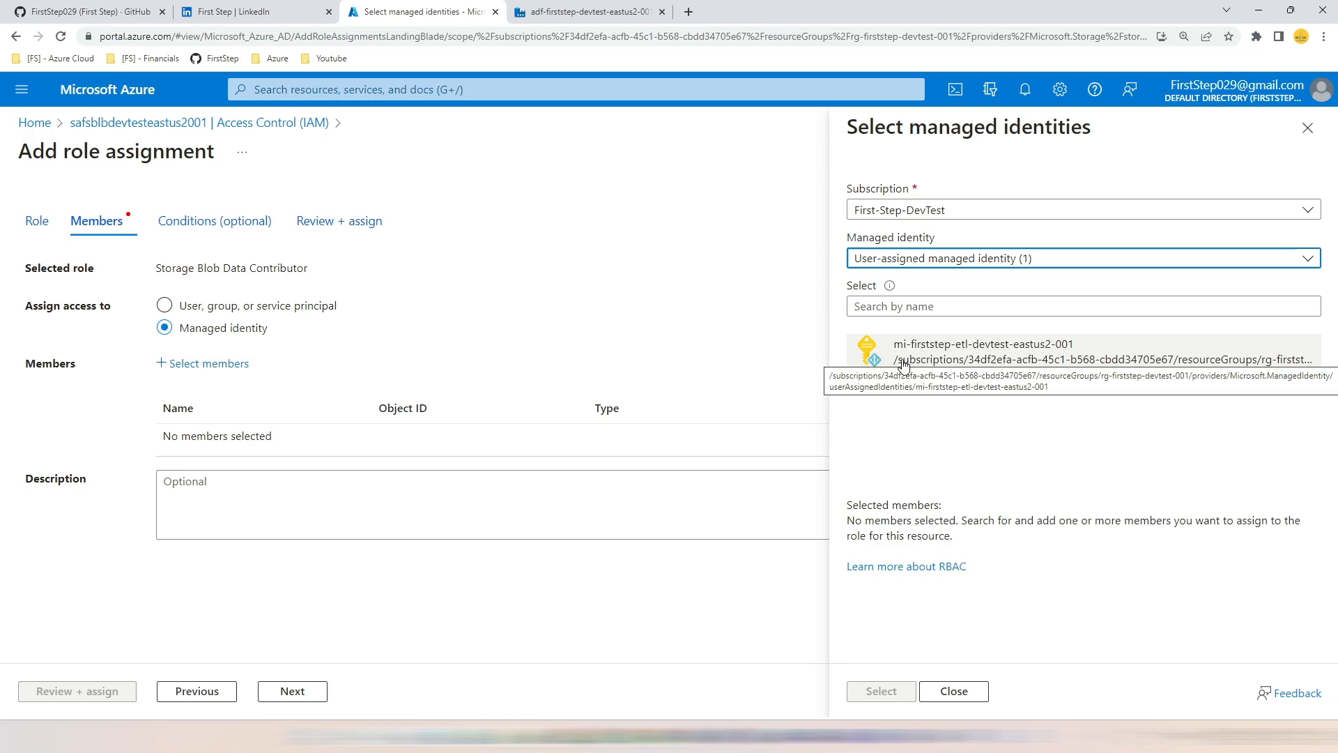
{"action": "left_click", "coordinate": [923, 352]}
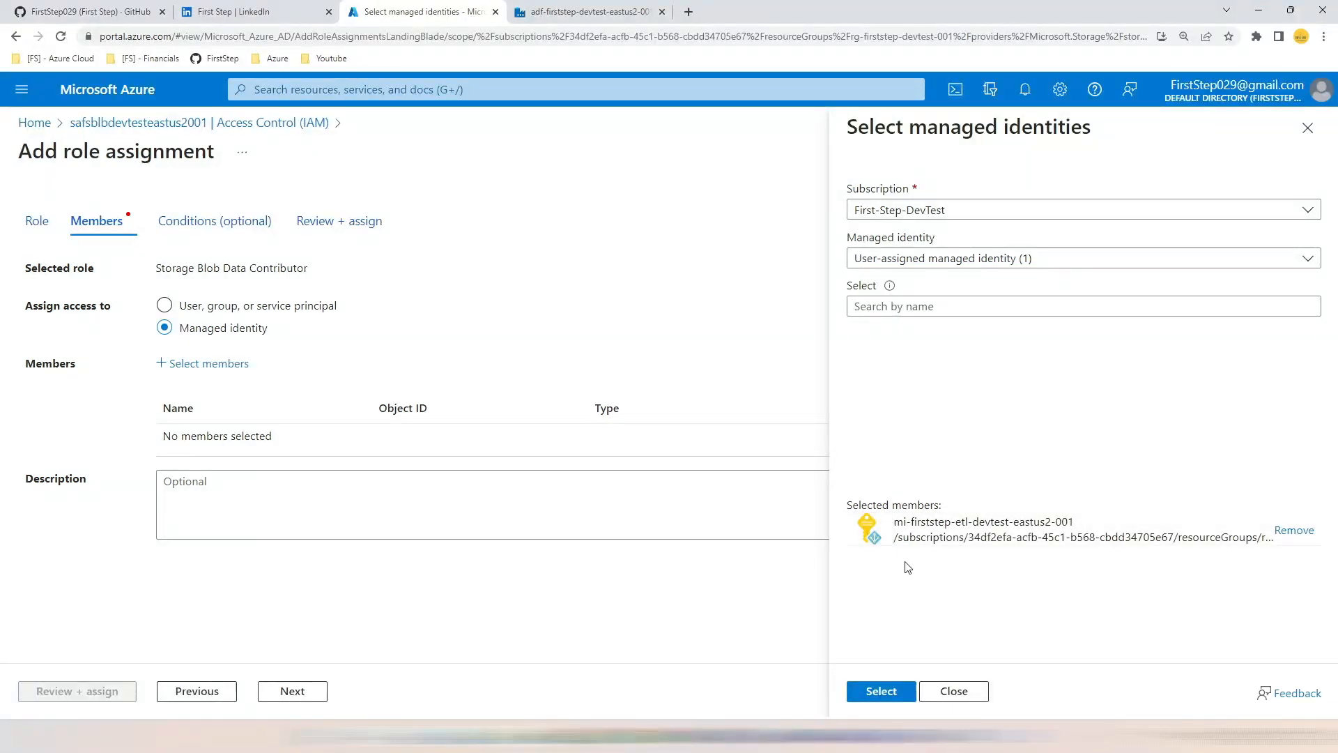
{"action": "left_click", "coordinate": [881, 691]}
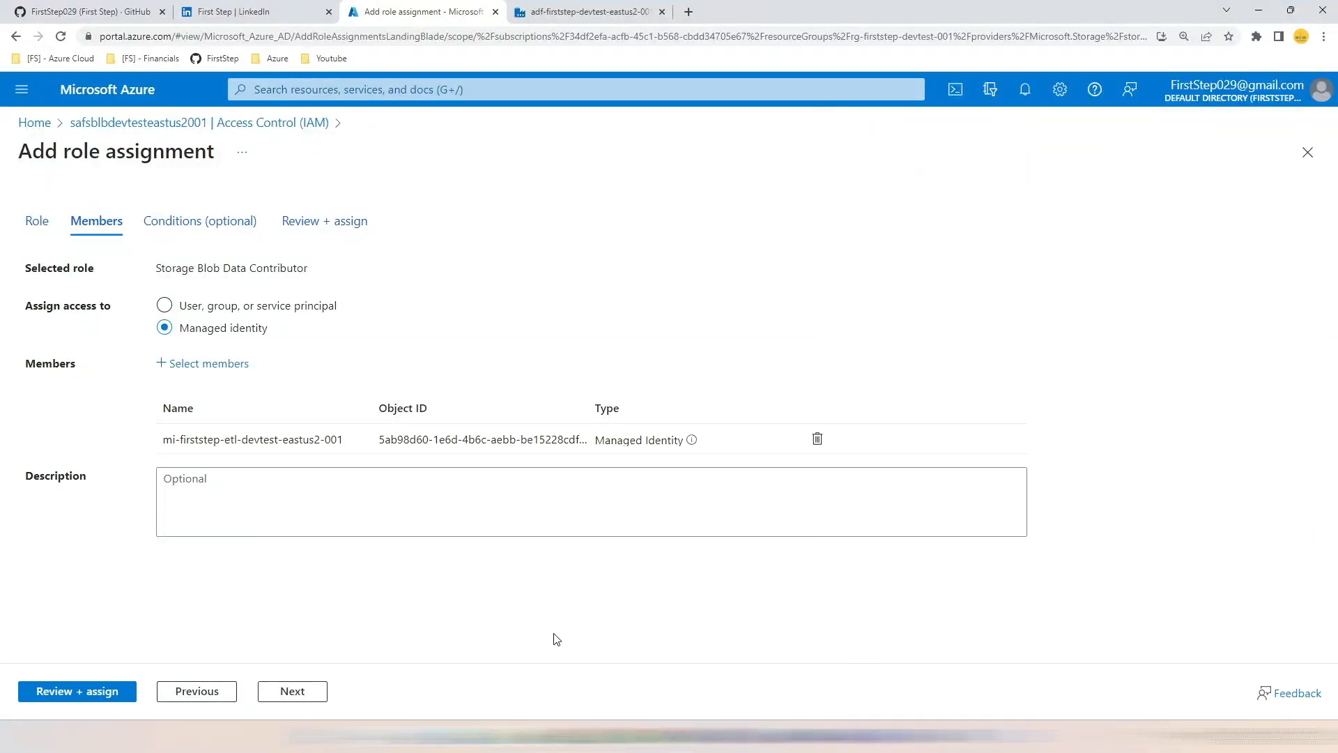
Step: Leave the optional conditions empty, then review and assign the Storage Blob Data Contributor role
{"action": "left_click", "coordinate": [298, 691]}
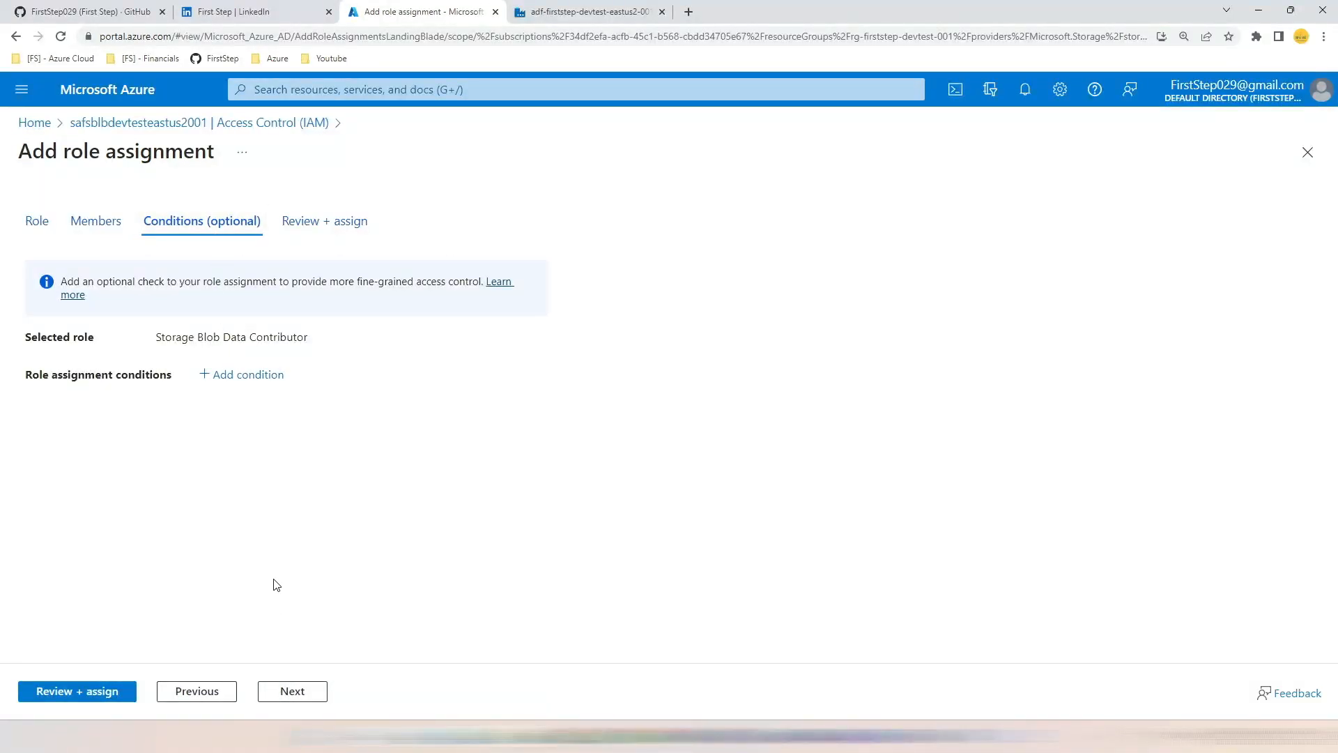
{"action": "left_click", "coordinate": [291, 692]}
{"action": "left_click", "coordinate": [111, 691]}
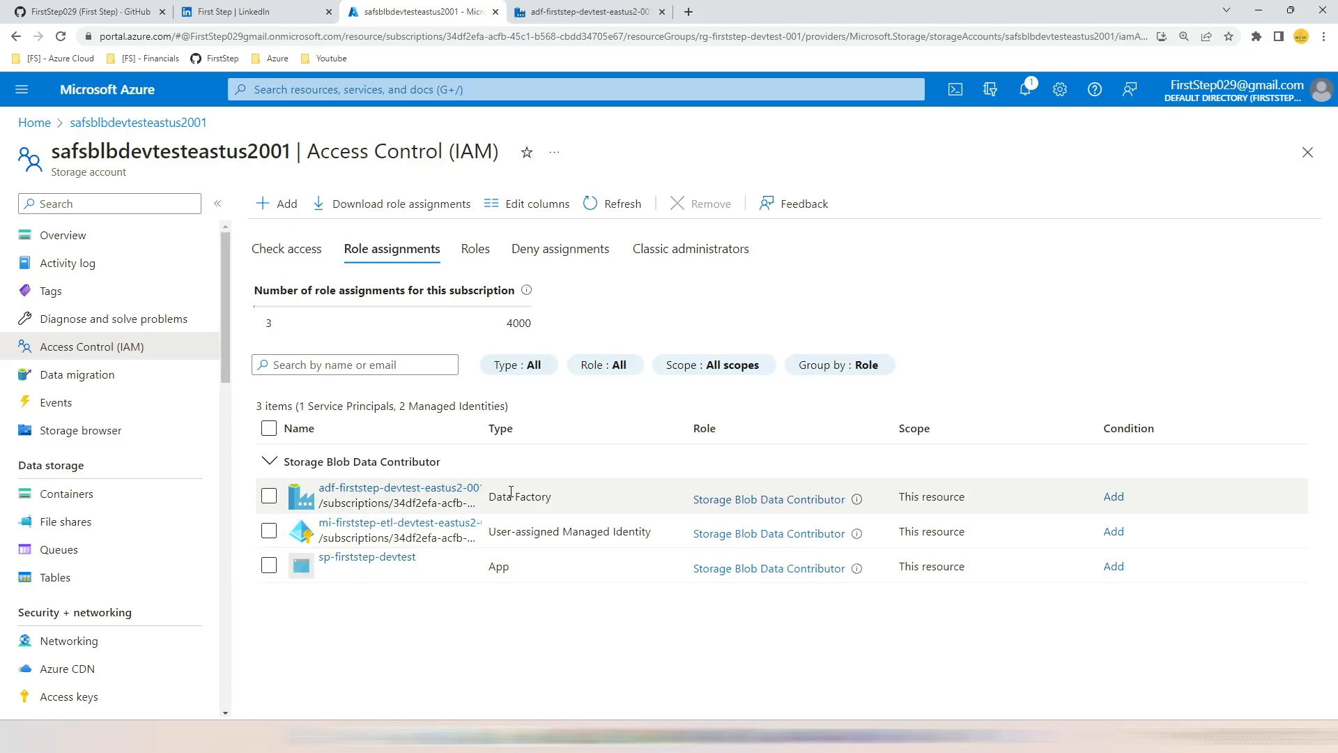
Step: Switch to Azure Data Factory, dismiss the error details and discard the unsaved Azure Blob Storage linked service
{"action": "left_click", "coordinate": [589, 12]}
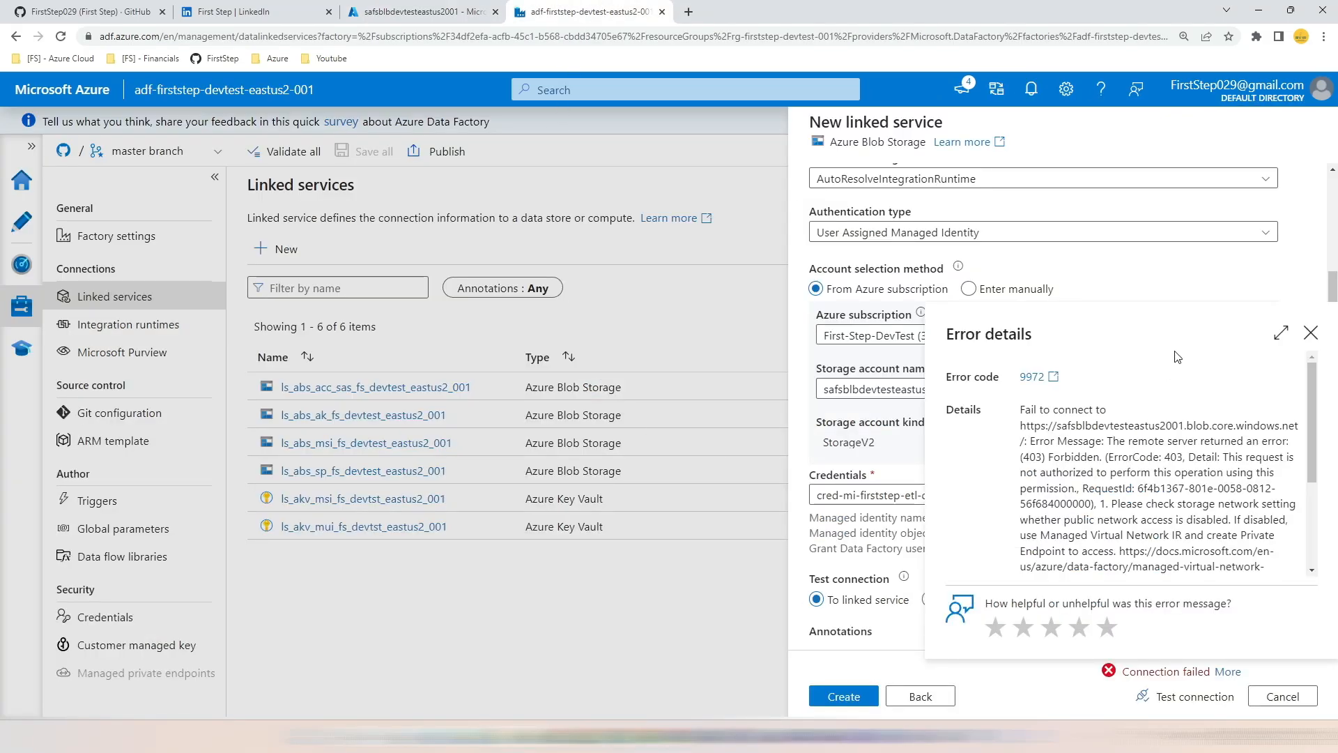
{"action": "left_click", "coordinate": [1311, 332]}
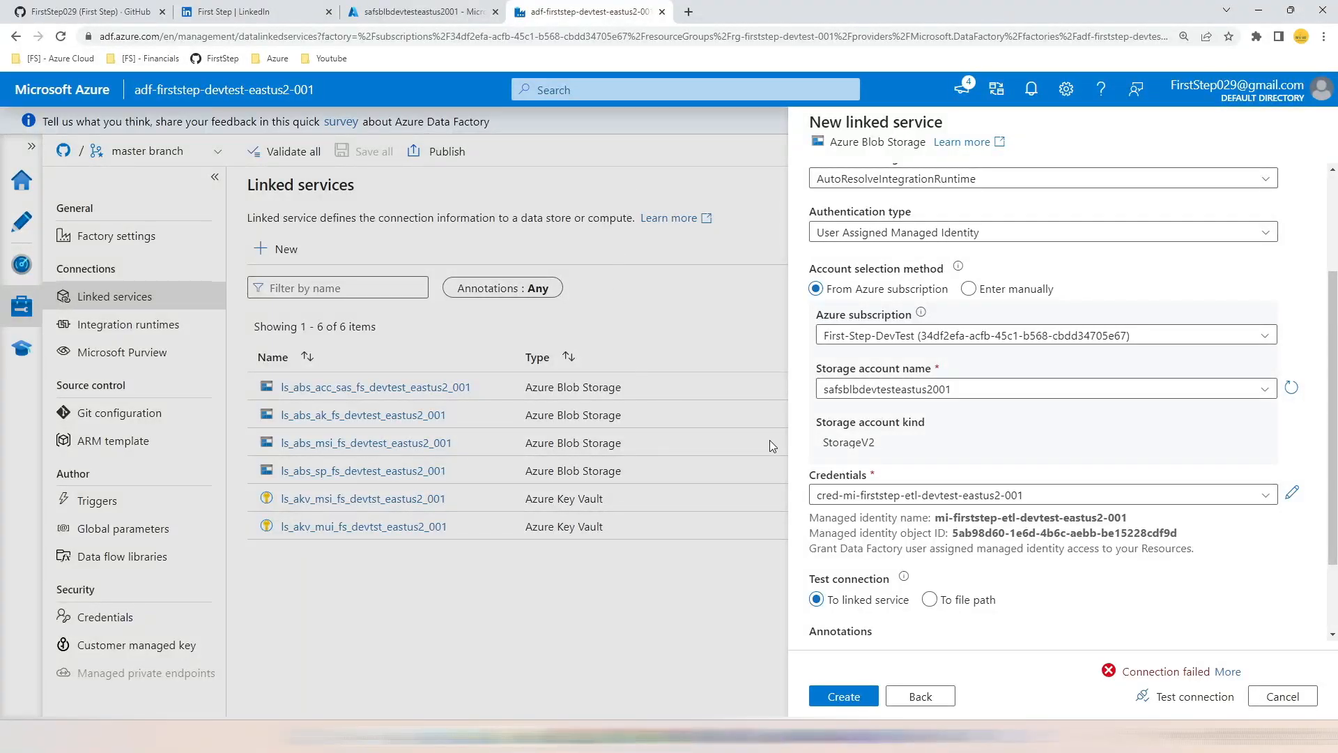
{"action": "left_click", "coordinate": [1286, 698]}
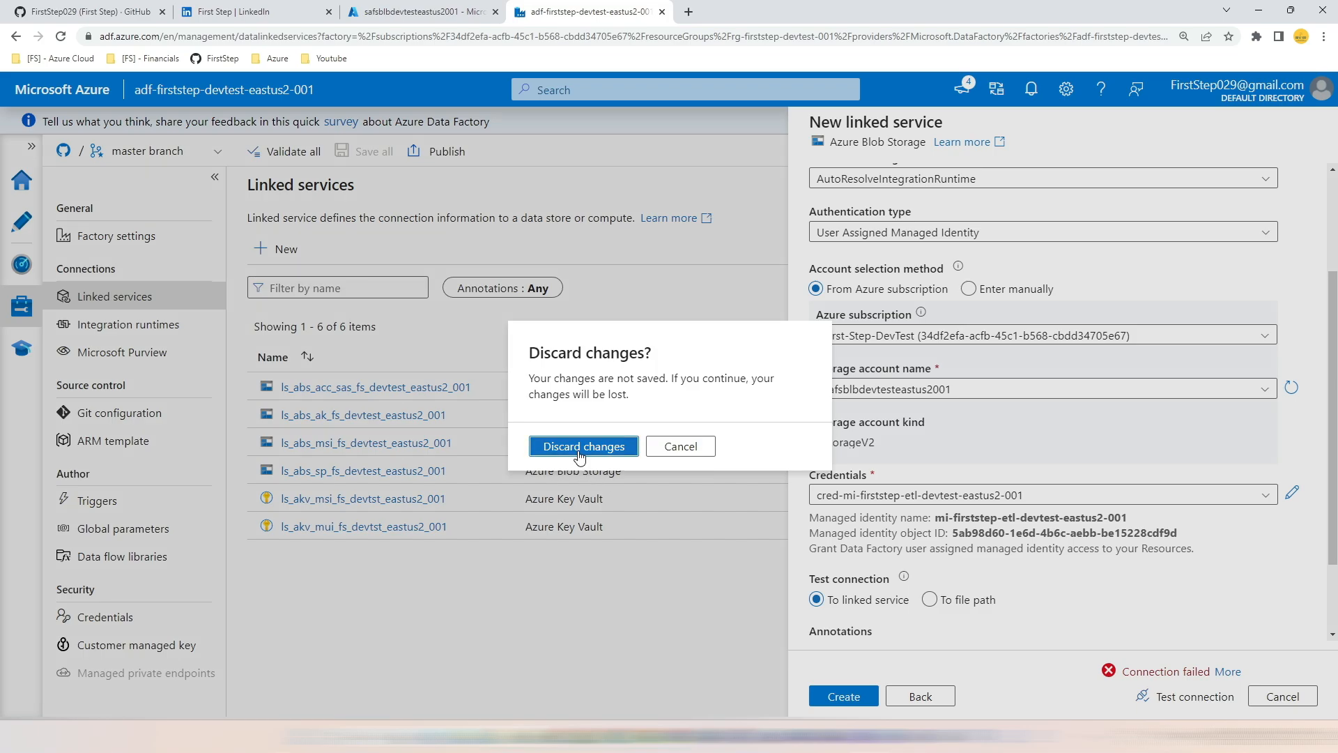
{"action": "left_click", "coordinate": [579, 453]}
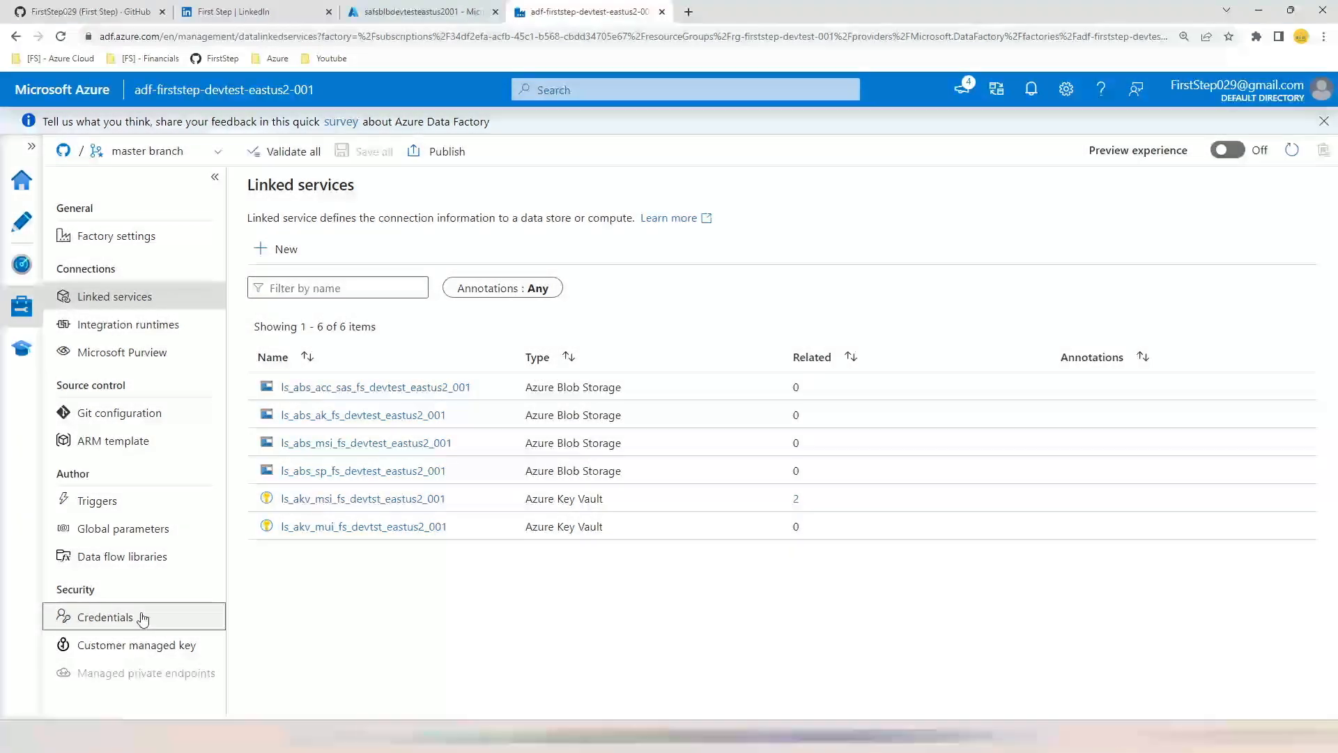
Step: Check which managed identity the cred-mi-firststep-etl-devtest-eastus2-001 credential uses, and close it without changes
{"action": "left_click", "coordinate": [143, 618]}
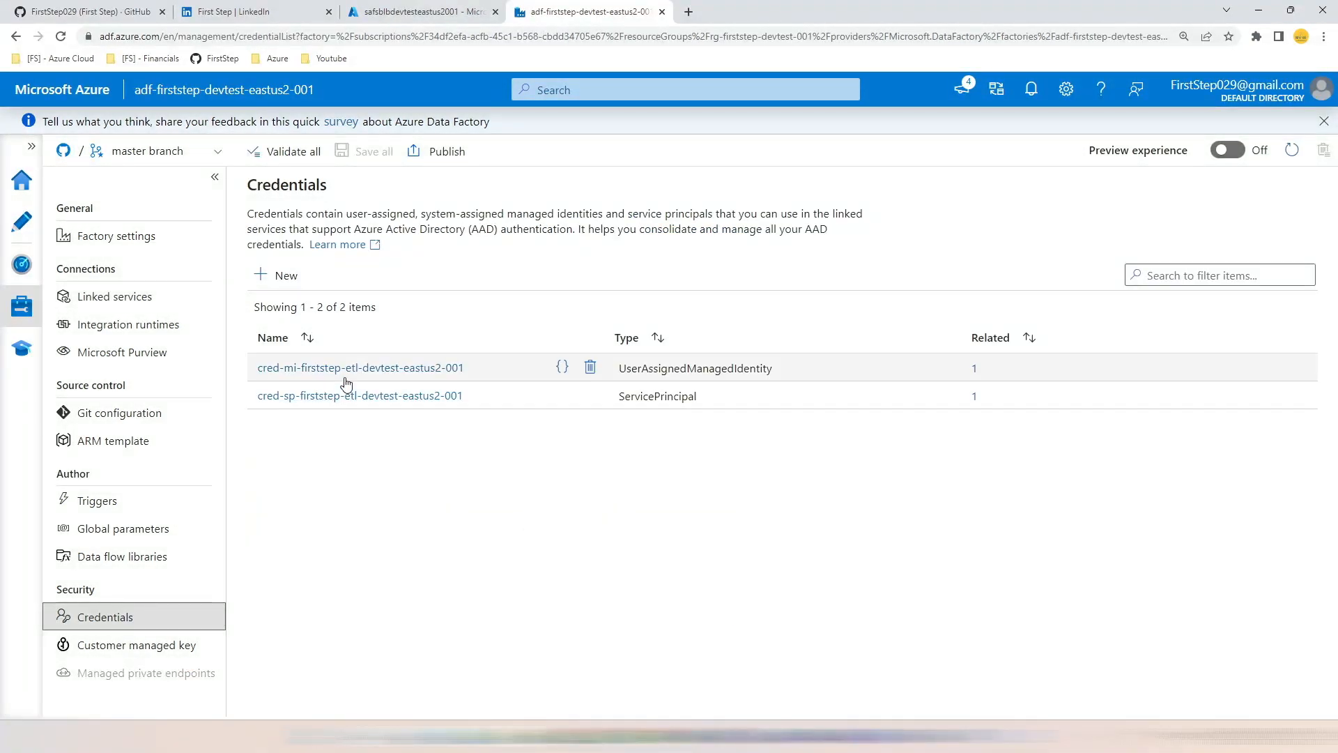
{"action": "left_click", "coordinate": [306, 369]}
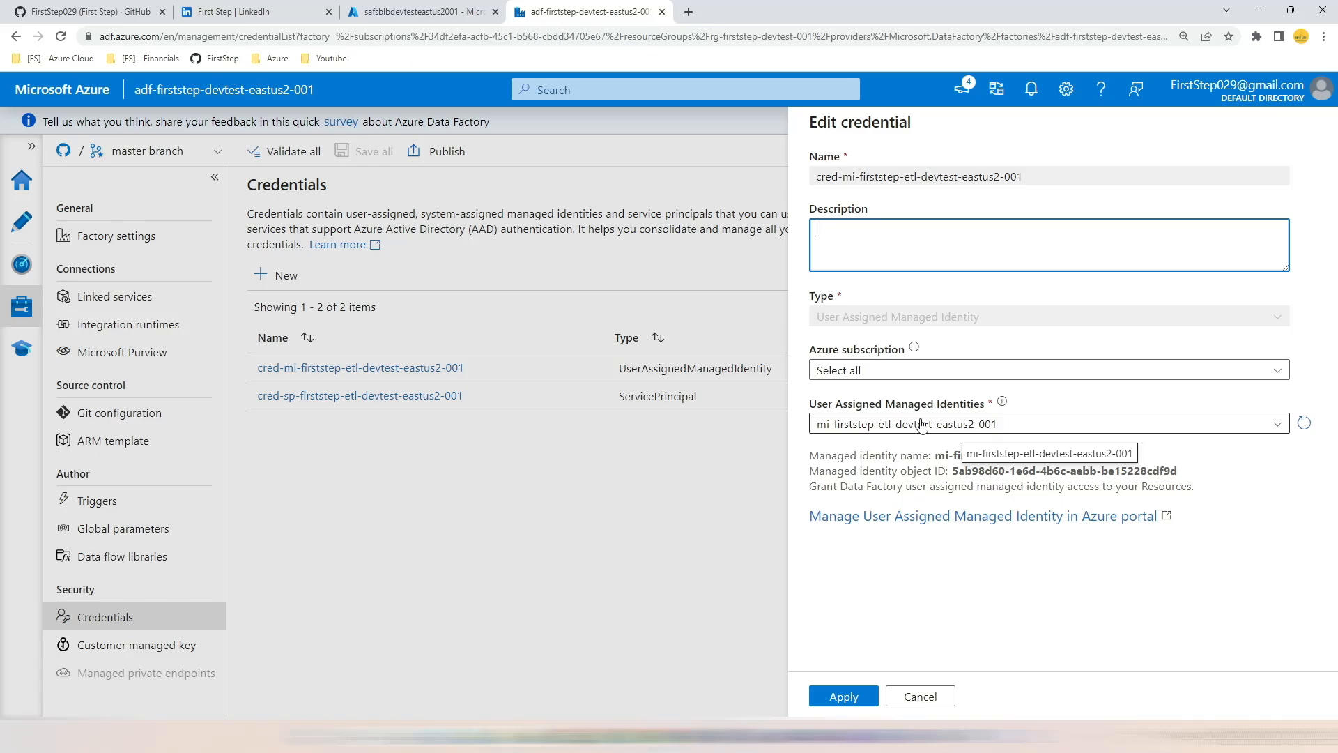
{"action": "left_click", "coordinate": [917, 695]}
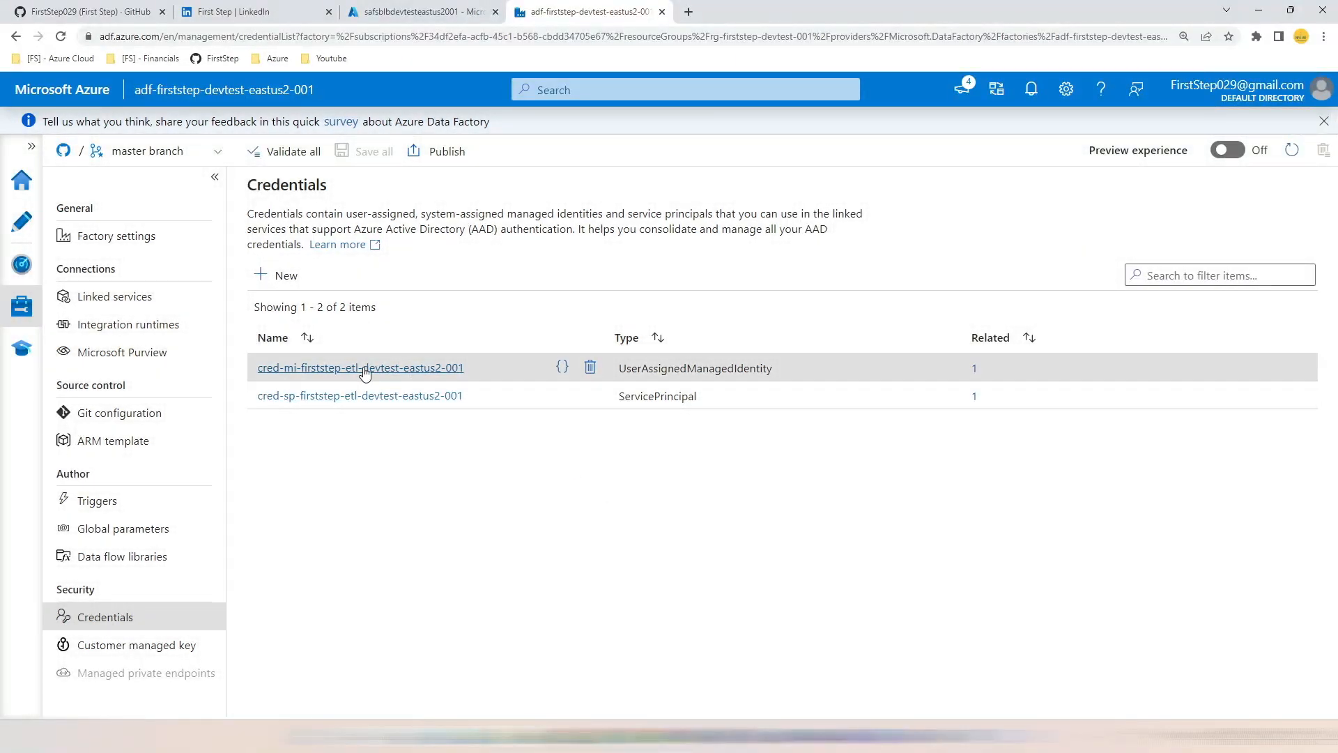
Step: Start a new linked service of type Azure Blob Storage
{"action": "left_click", "coordinate": [174, 295]}
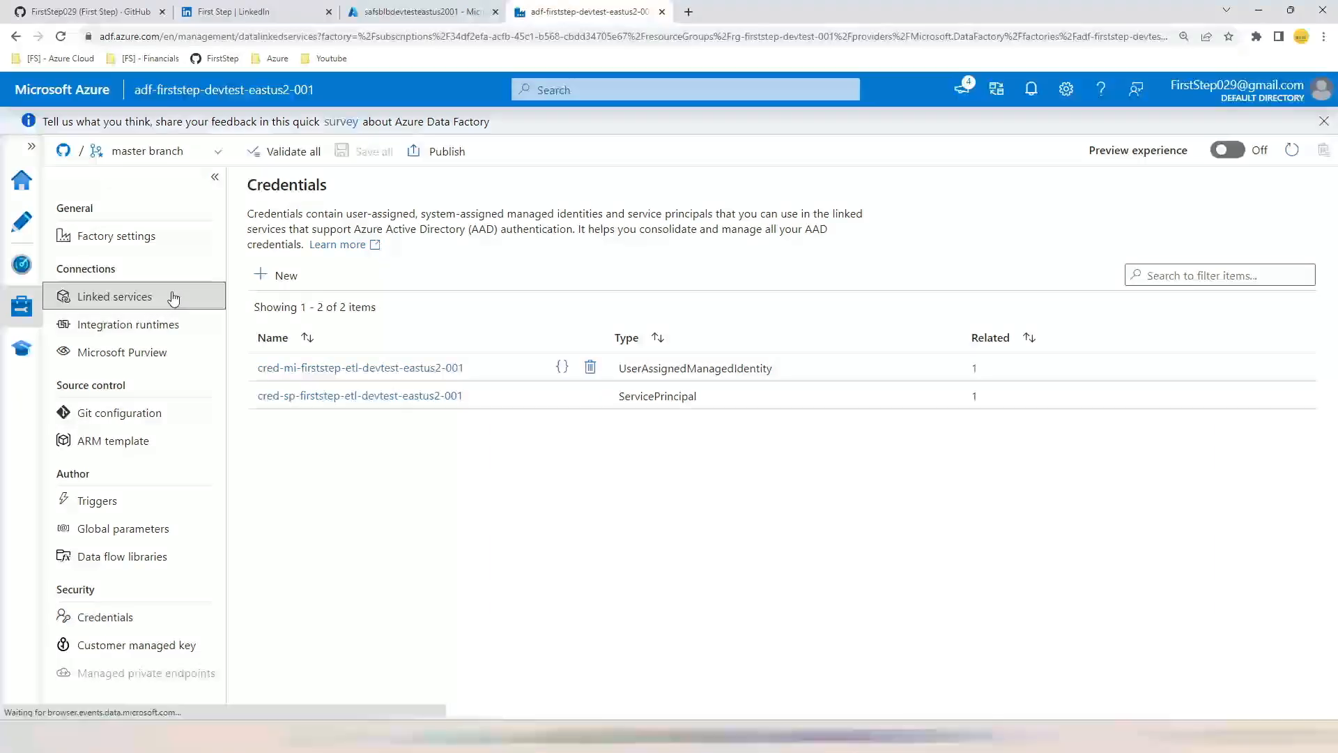
{"action": "left_click", "coordinate": [298, 252]}
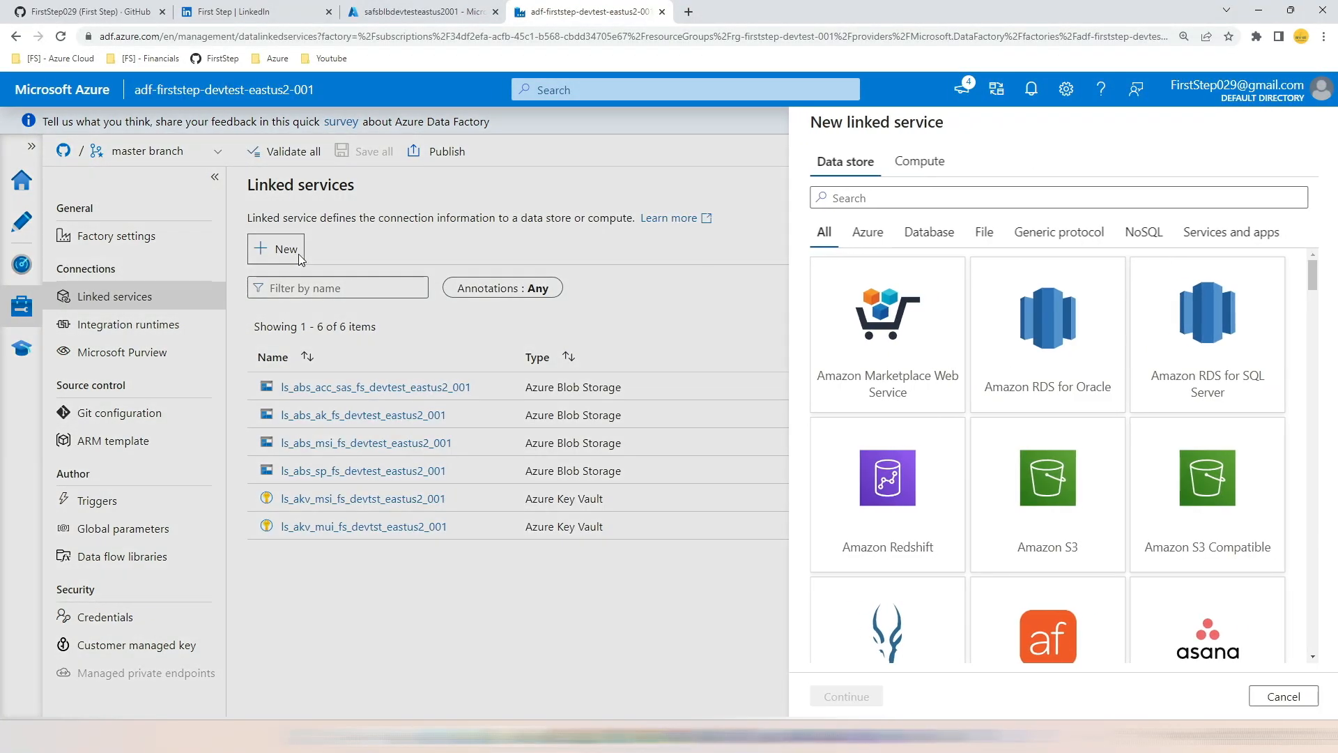
{"action": "left_click", "coordinate": [867, 244]}
{"action": "left_click", "coordinate": [866, 335]}
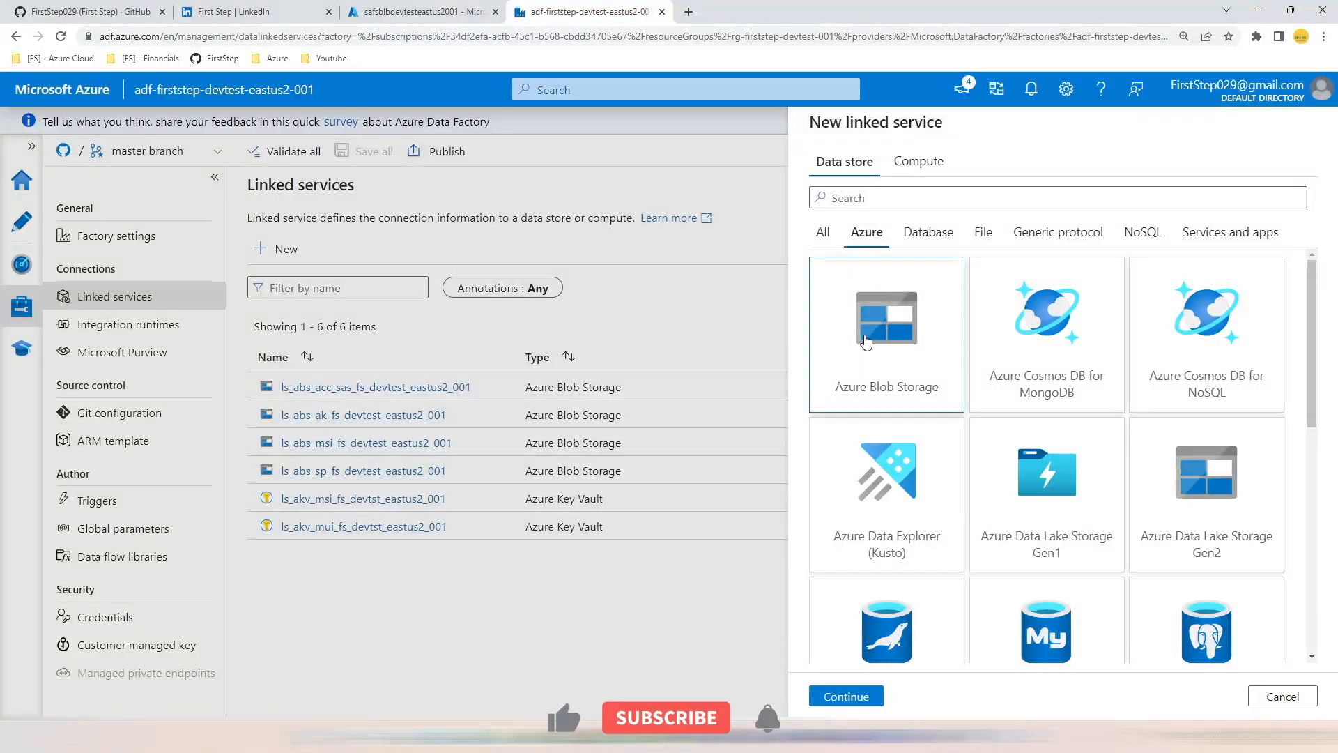
{"action": "left_click", "coordinate": [857, 696]}
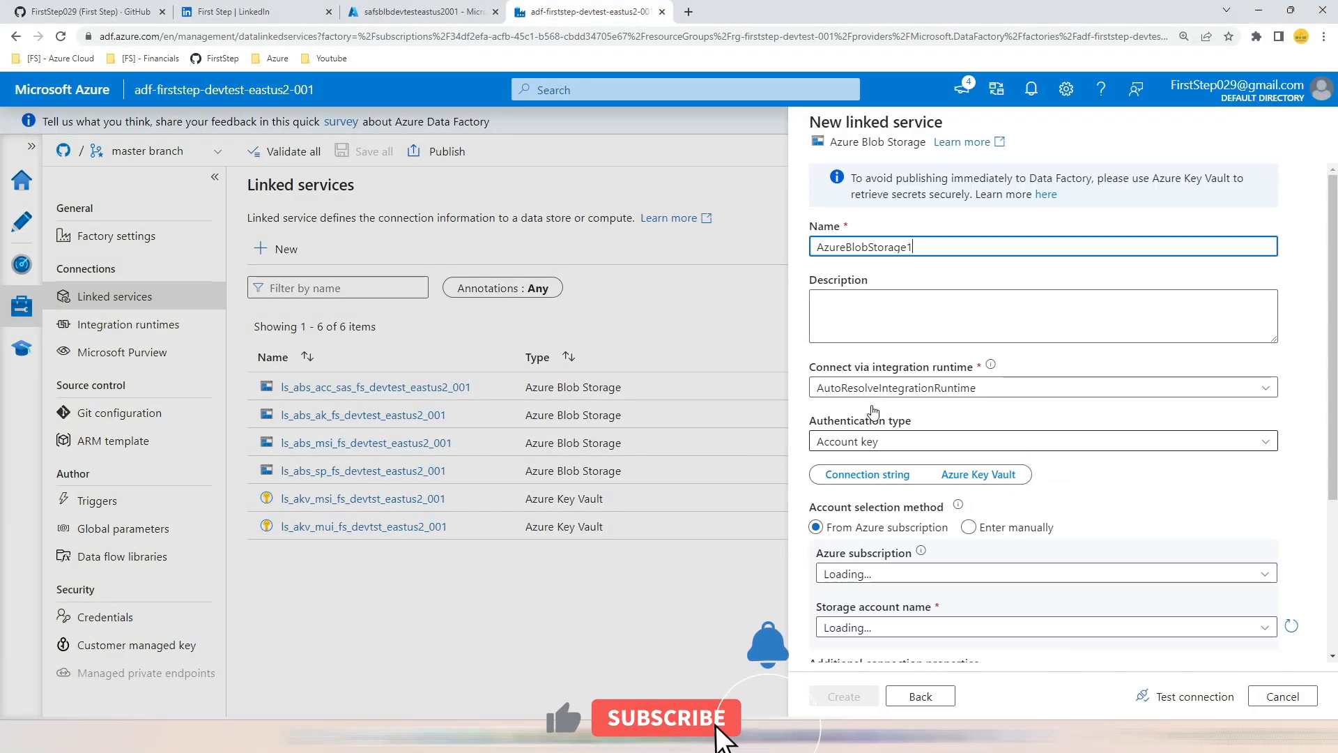
Step: Name the linked service ls_abs_mui_fs_devtest_eastus2_001
{"action": "left_click", "coordinate": [882, 315]}
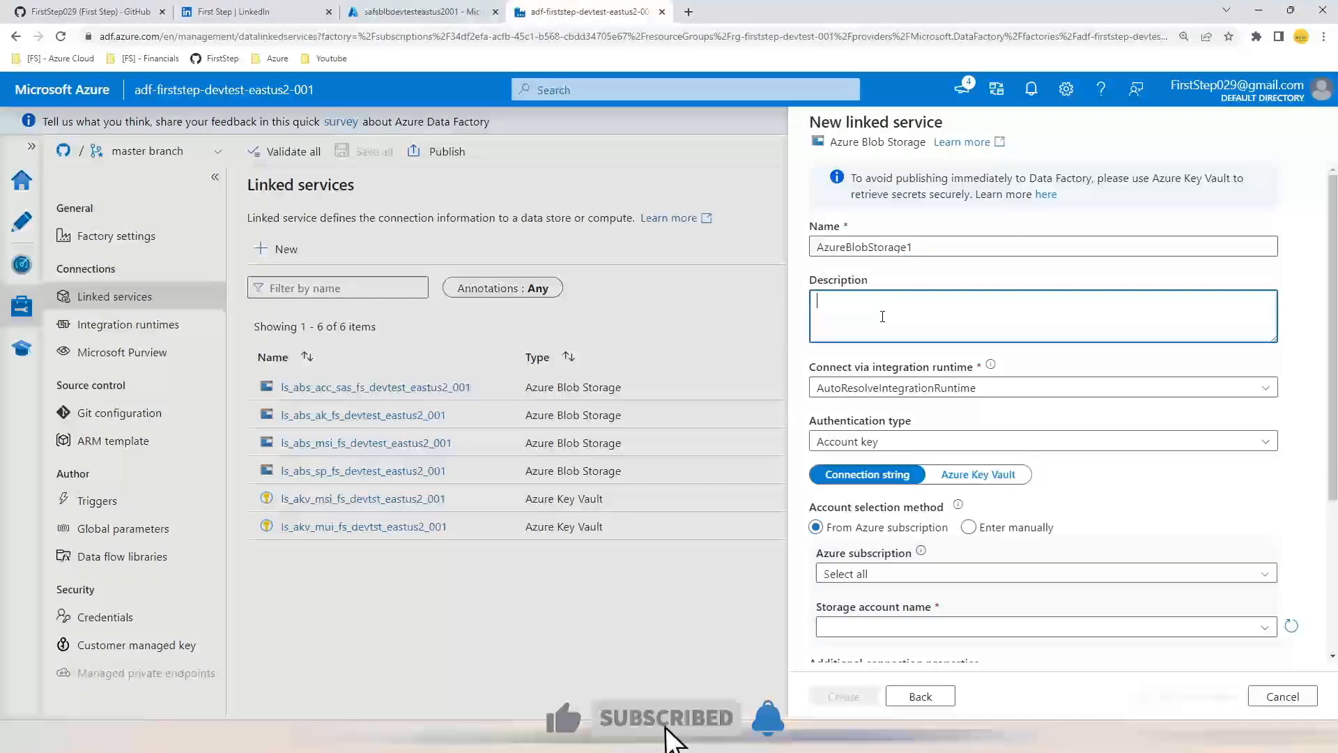
{"action": "double_click", "coordinate": [933, 248]}
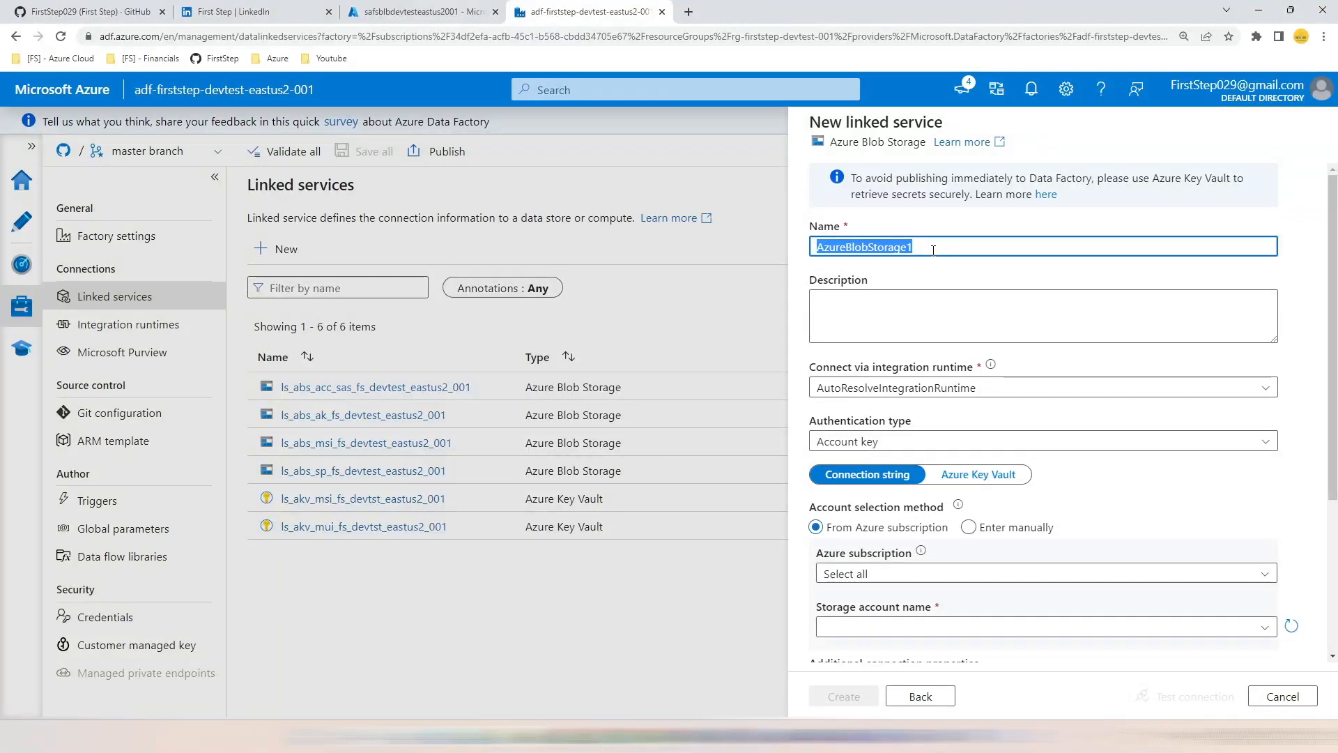
{"action": "type", "text": "ls_abs_"}
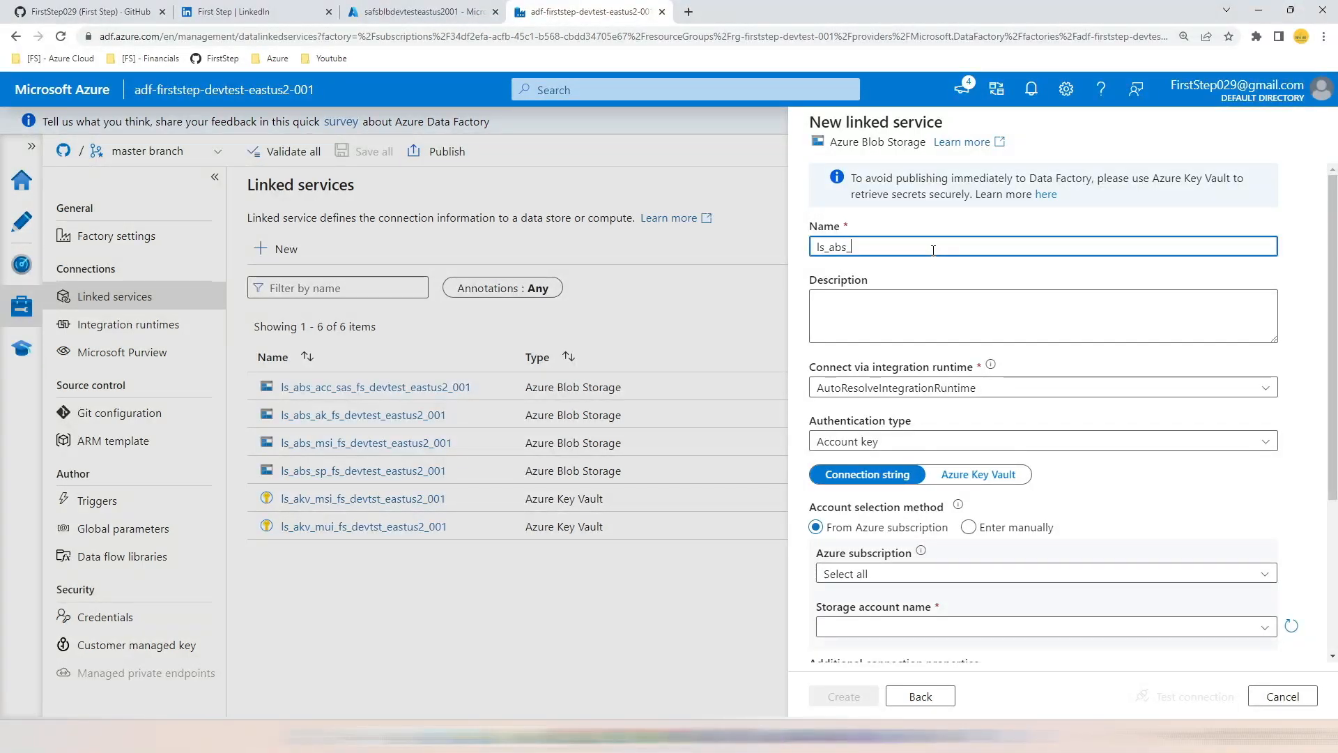
{"action": "type", "text": "mui_fs_devte"}
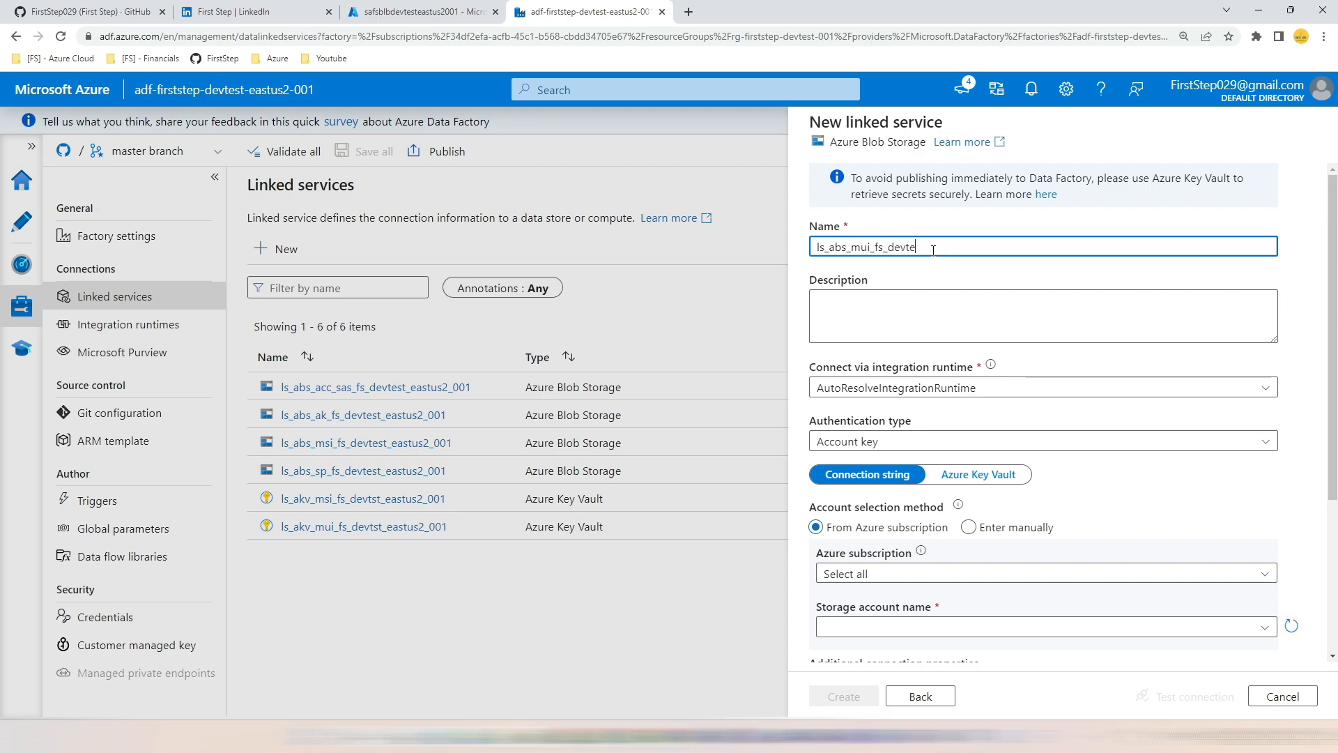
{"action": "type", "text": "st"}
{"action": "type", "text": "_sas"}
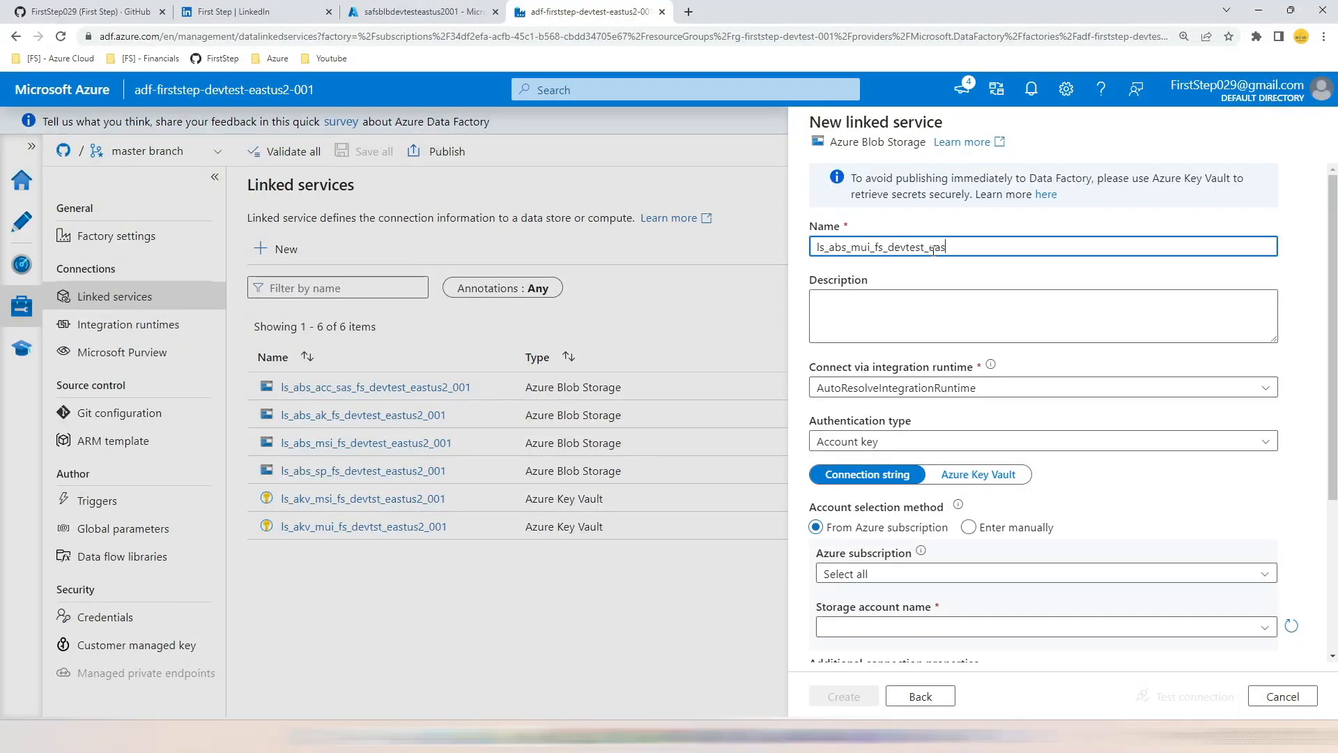
{"action": "type", "text": "tus2_001"}
Step: Set authentication to User Assigned Managed Identity, with the First-Step-DevTest subscription and storage account safsblbdevtesteastus2001
{"action": "left_click", "coordinate": [1066, 441]}
{"action": "left_click", "coordinate": [905, 635]}
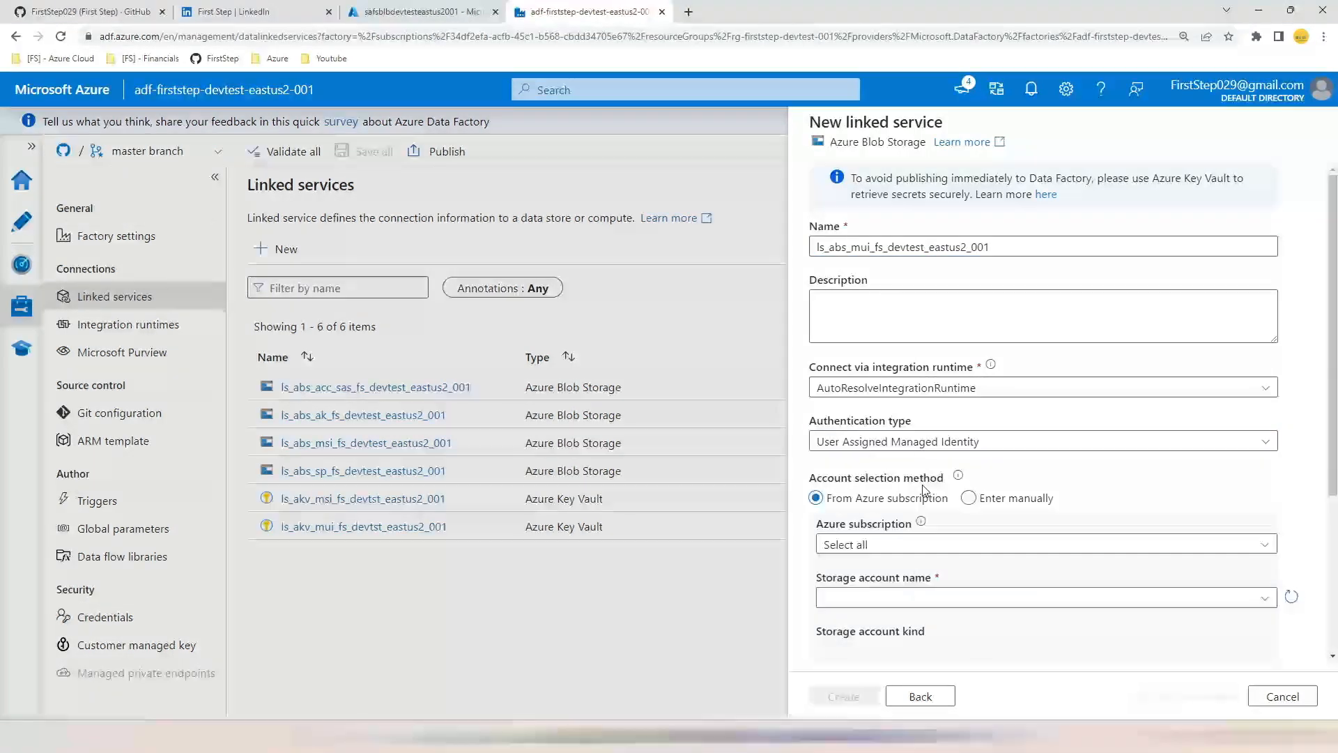
{"action": "scroll", "coordinate": [904, 519], "scroll_direction": "down", "scroll_amount": 1}
{"action": "left_click", "coordinate": [905, 494]}
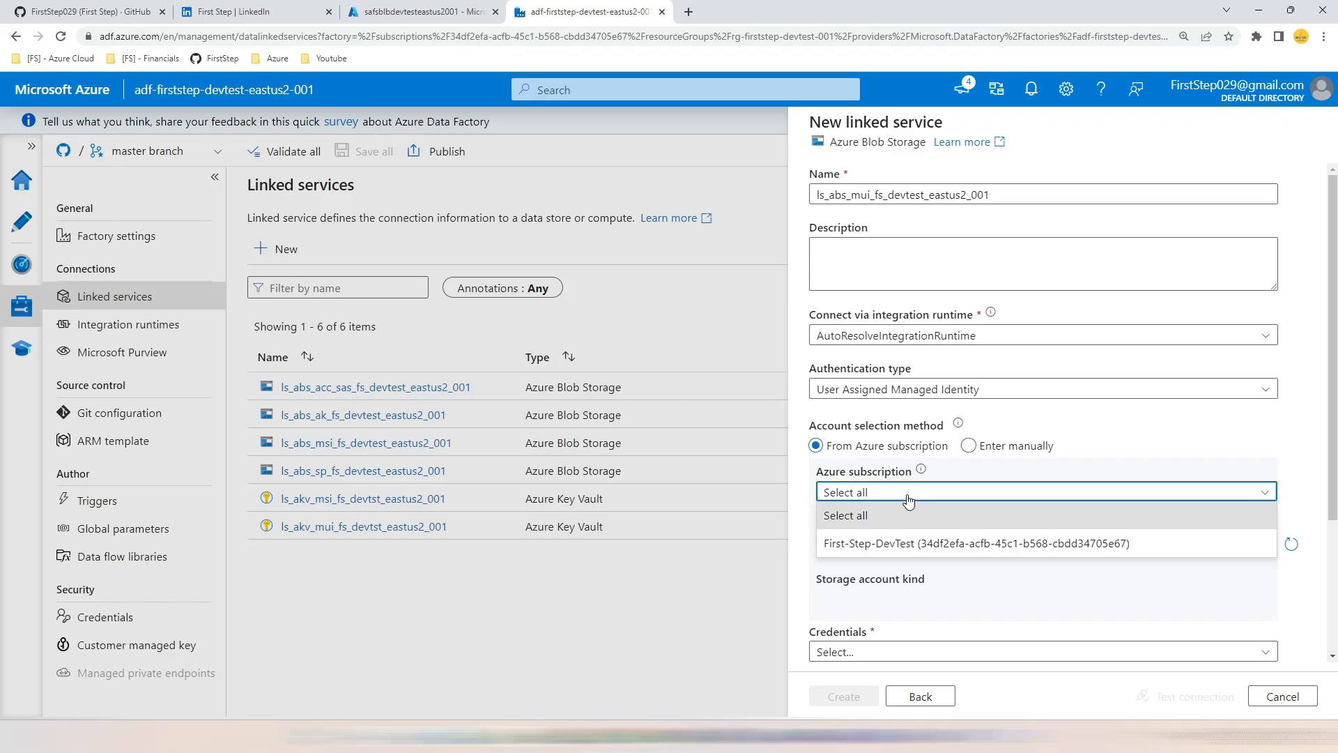
{"action": "left_click", "coordinate": [906, 542]}
{"action": "left_click", "coordinate": [901, 550]}
{"action": "left_click", "coordinate": [892, 570]}
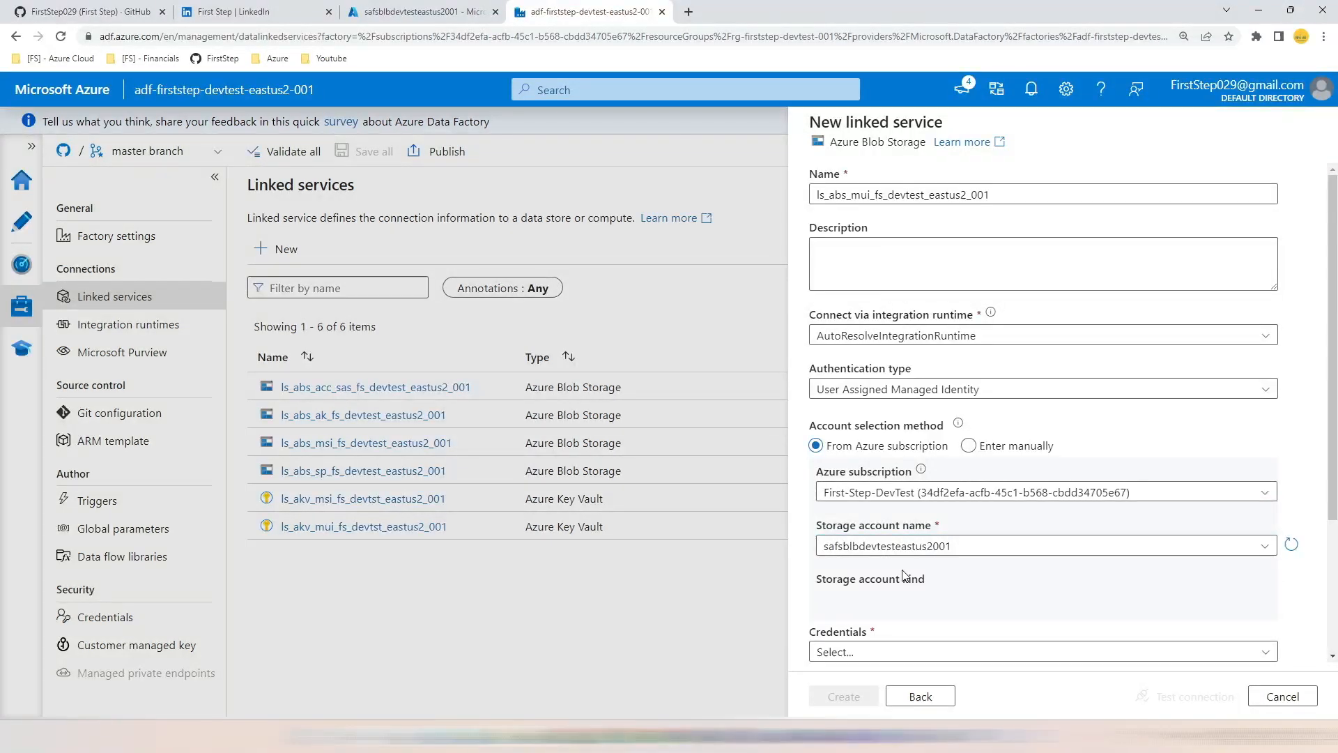
Step: Choose the cred-mi-firststep-etl-devtest-eastus2-001 credential and test the connection to the linked service
{"action": "scroll", "coordinate": [952, 564], "scroll_direction": "down", "scroll_amount": 2}
{"action": "left_click", "coordinate": [955, 512]}
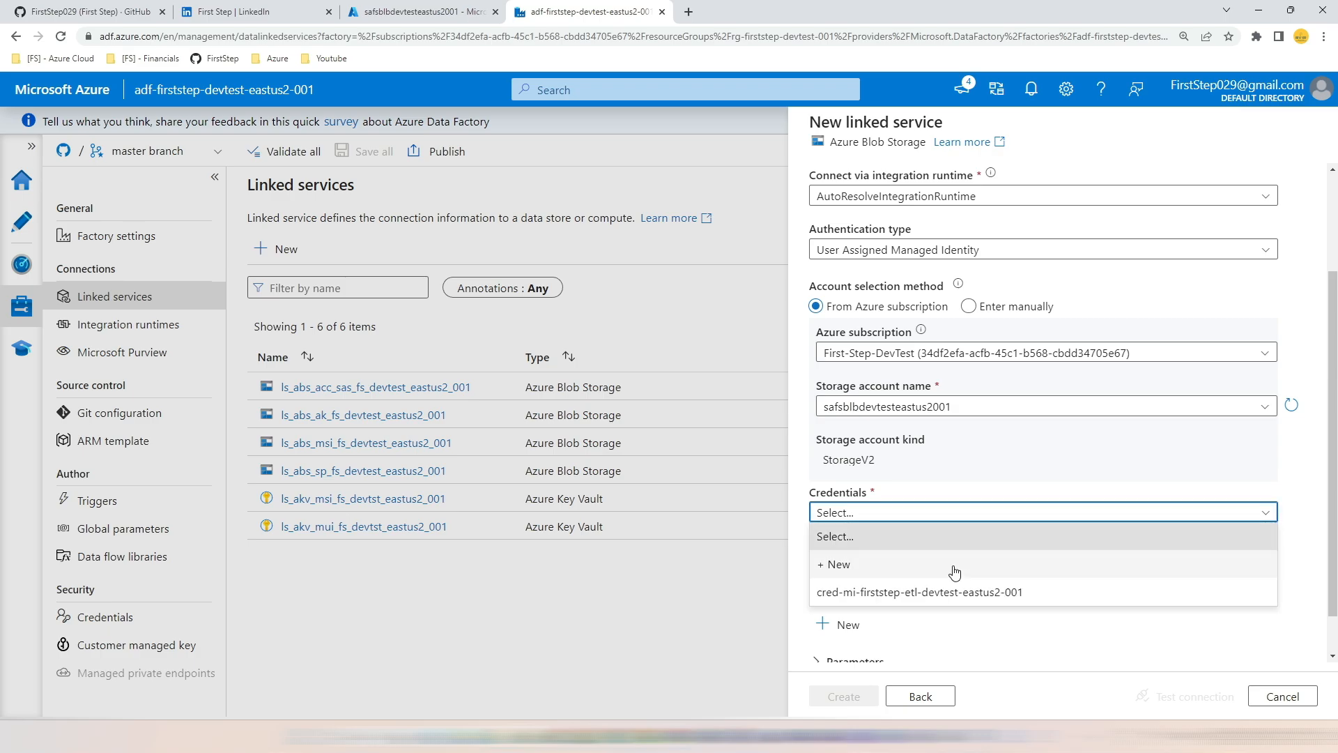
{"action": "left_click", "coordinate": [920, 587]}
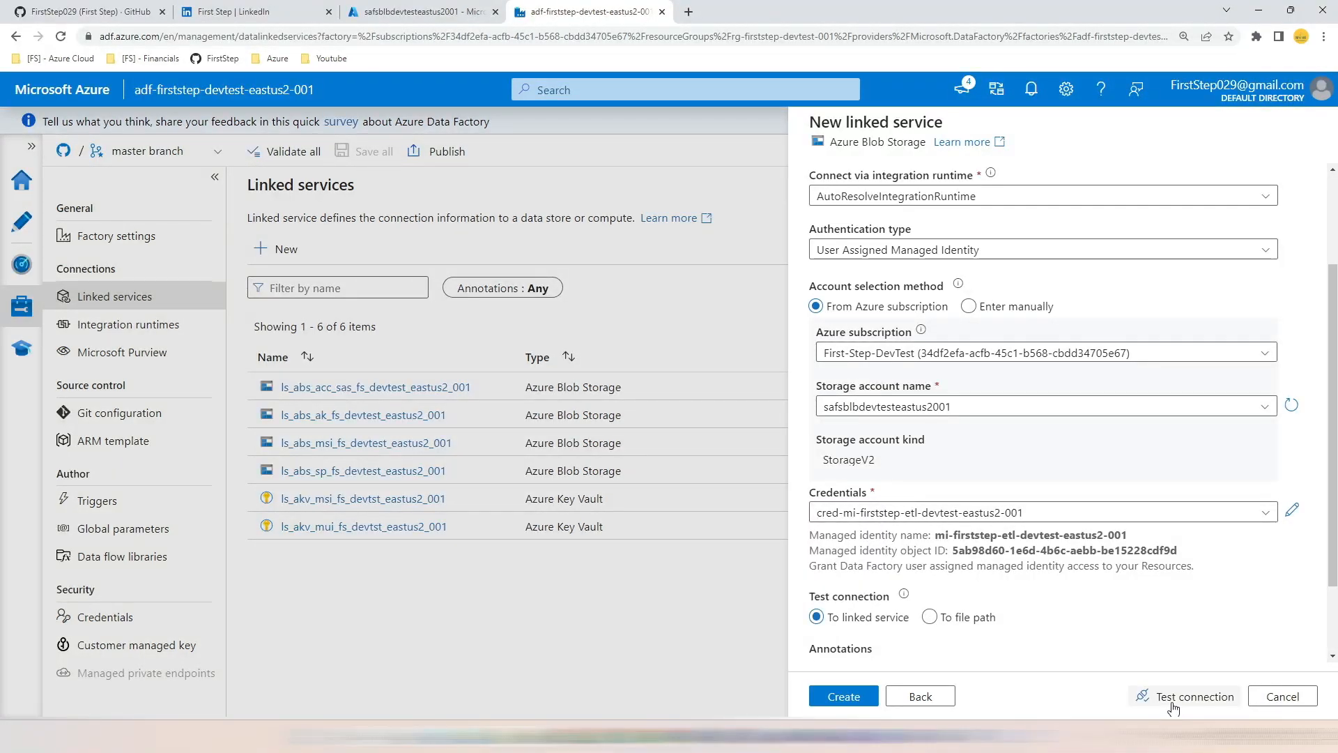
{"action": "left_click", "coordinate": [1175, 699]}
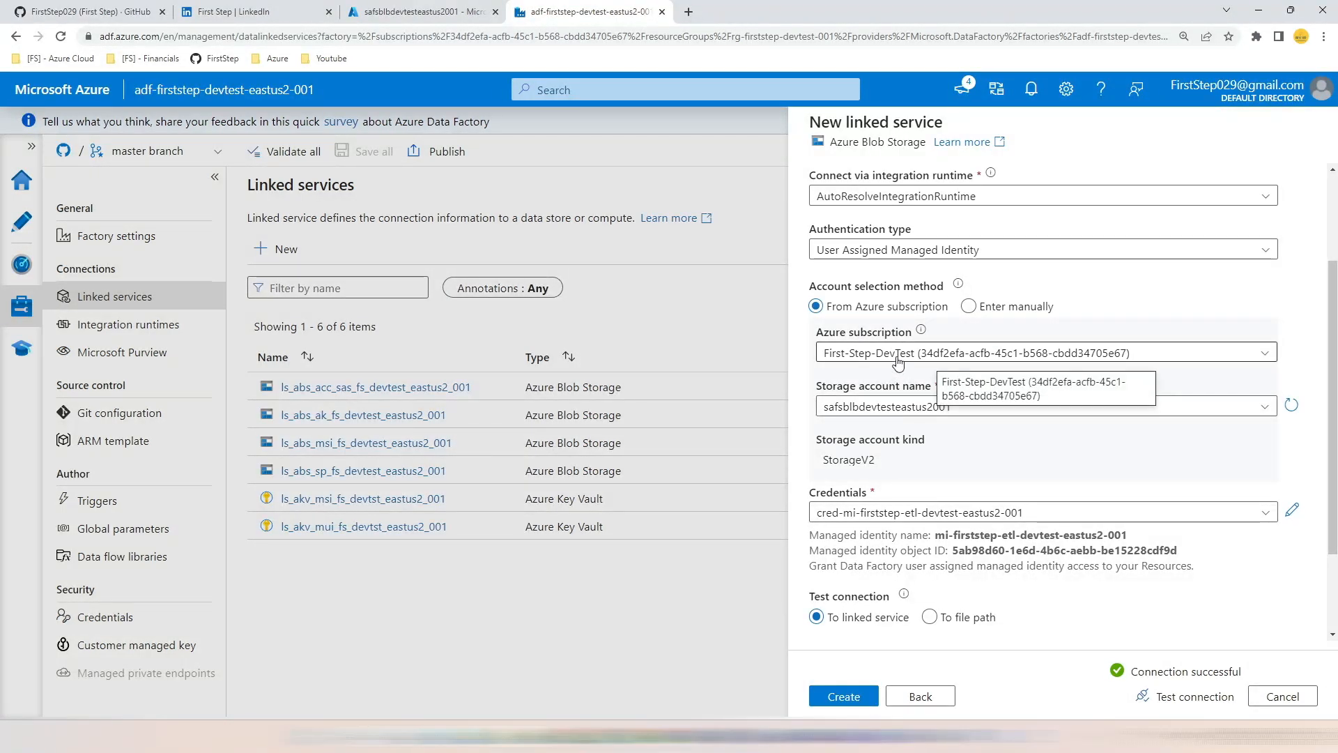
Step: Set the account selection method to Enter manually and check the storage account's kind on its overview in the Azure portal
{"action": "left_click", "coordinate": [970, 312]}
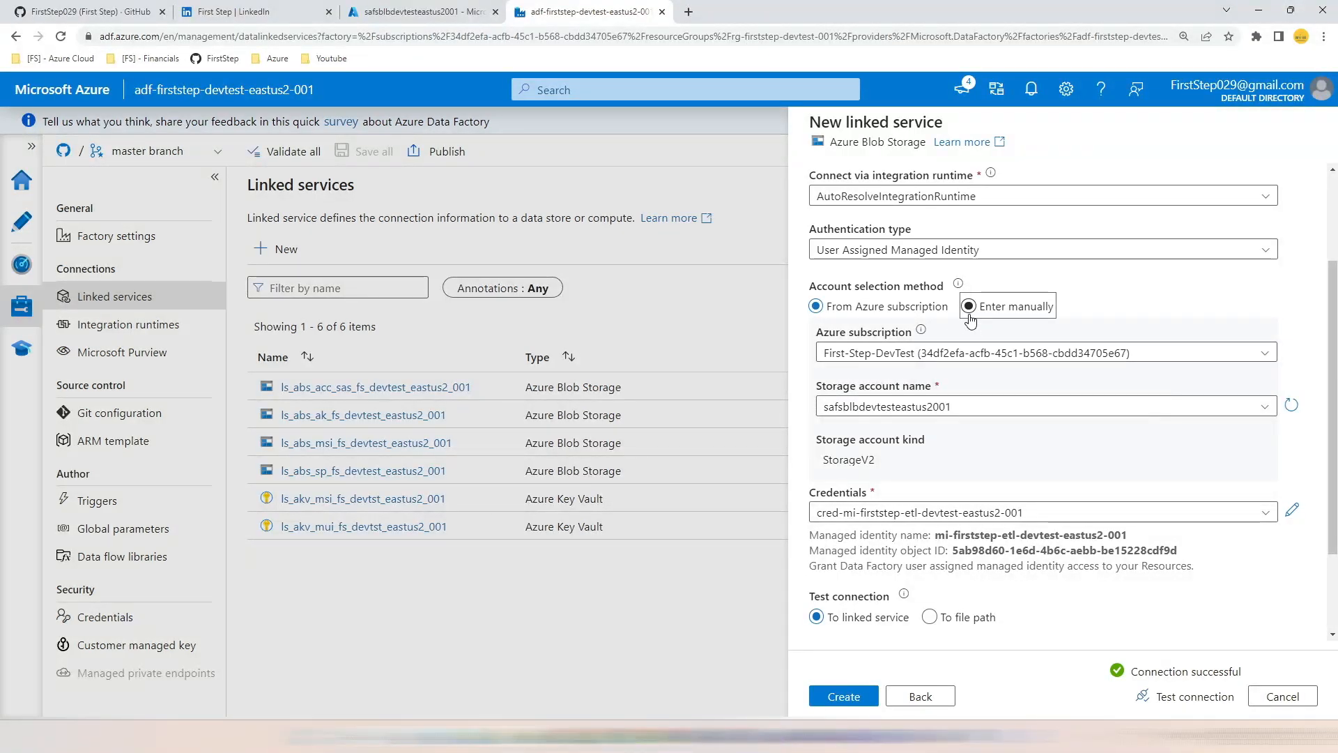
{"action": "left_click", "coordinate": [909, 350]}
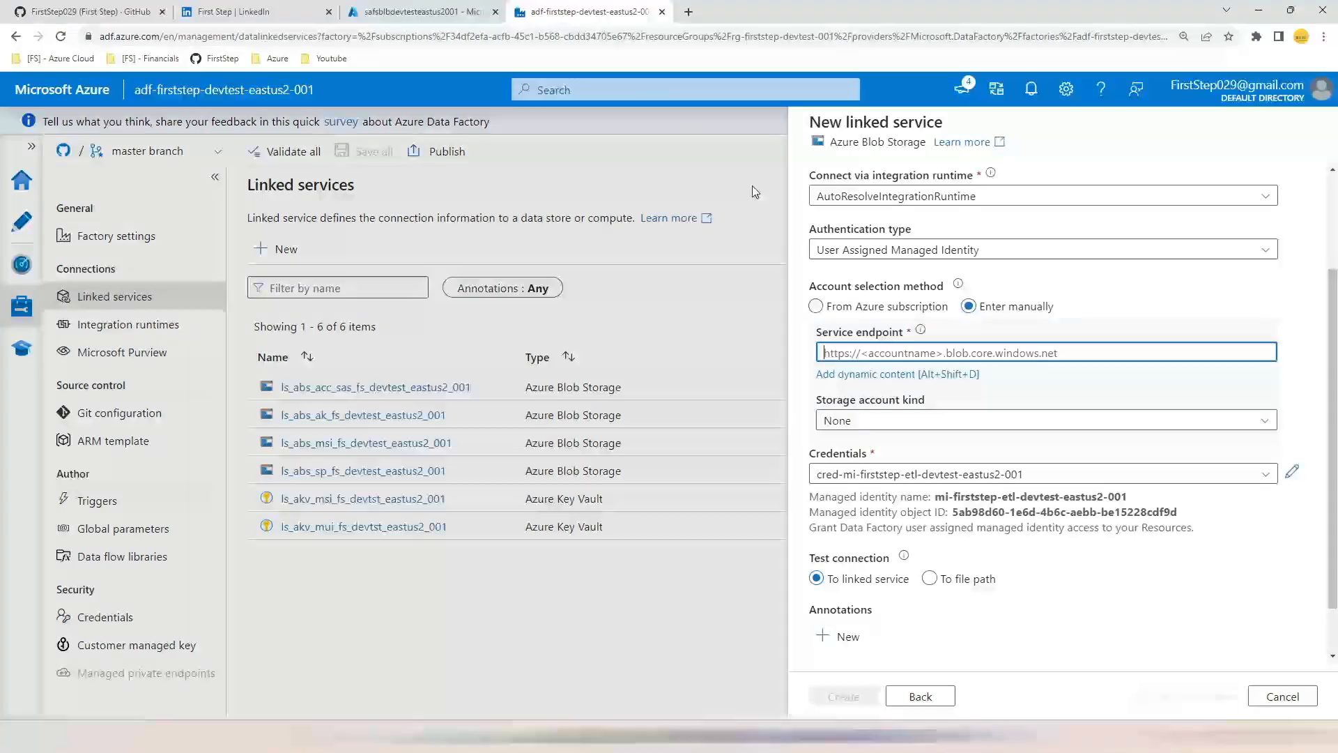
{"action": "left_click", "coordinate": [411, 10]}
{"action": "left_click", "coordinate": [145, 237]}
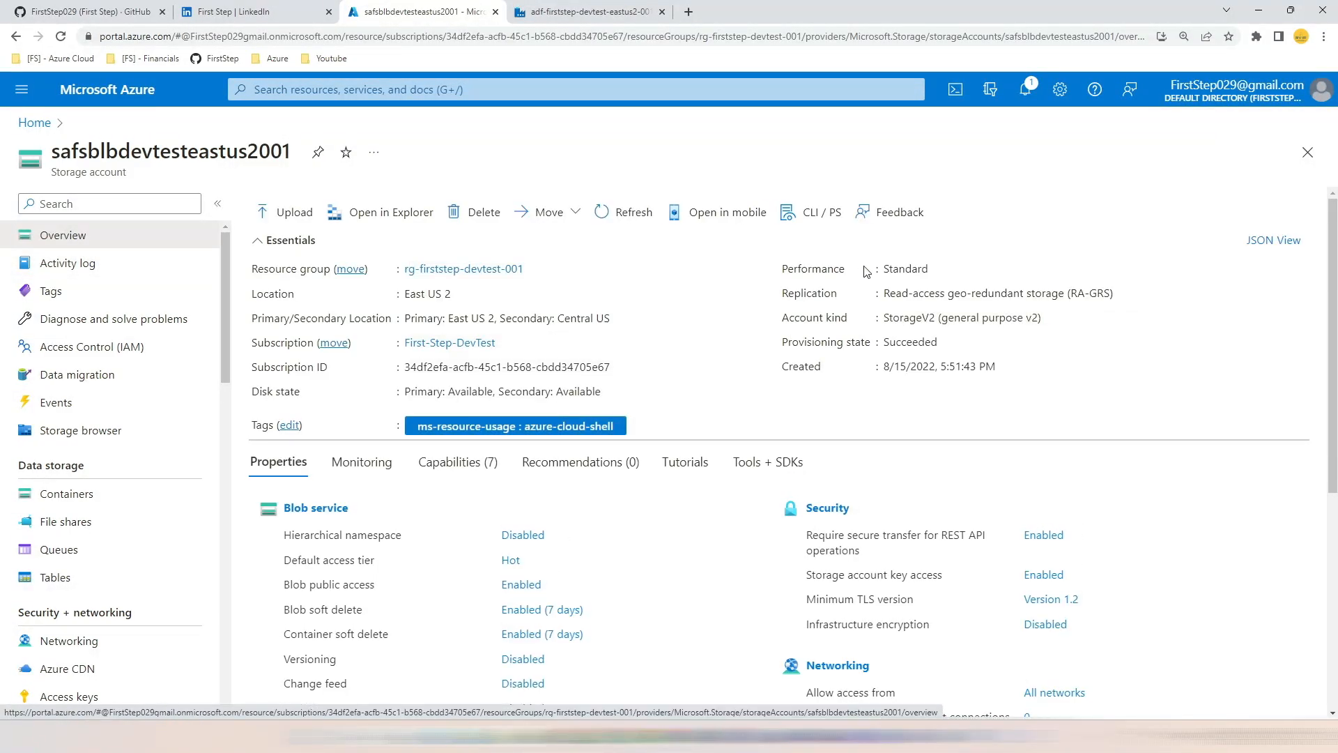
Step: Return to Azure Data Factory and set the linked service's storage account kind to StorageV2
{"action": "left_click", "coordinate": [588, 11]}
{"action": "left_click", "coordinate": [878, 420]}
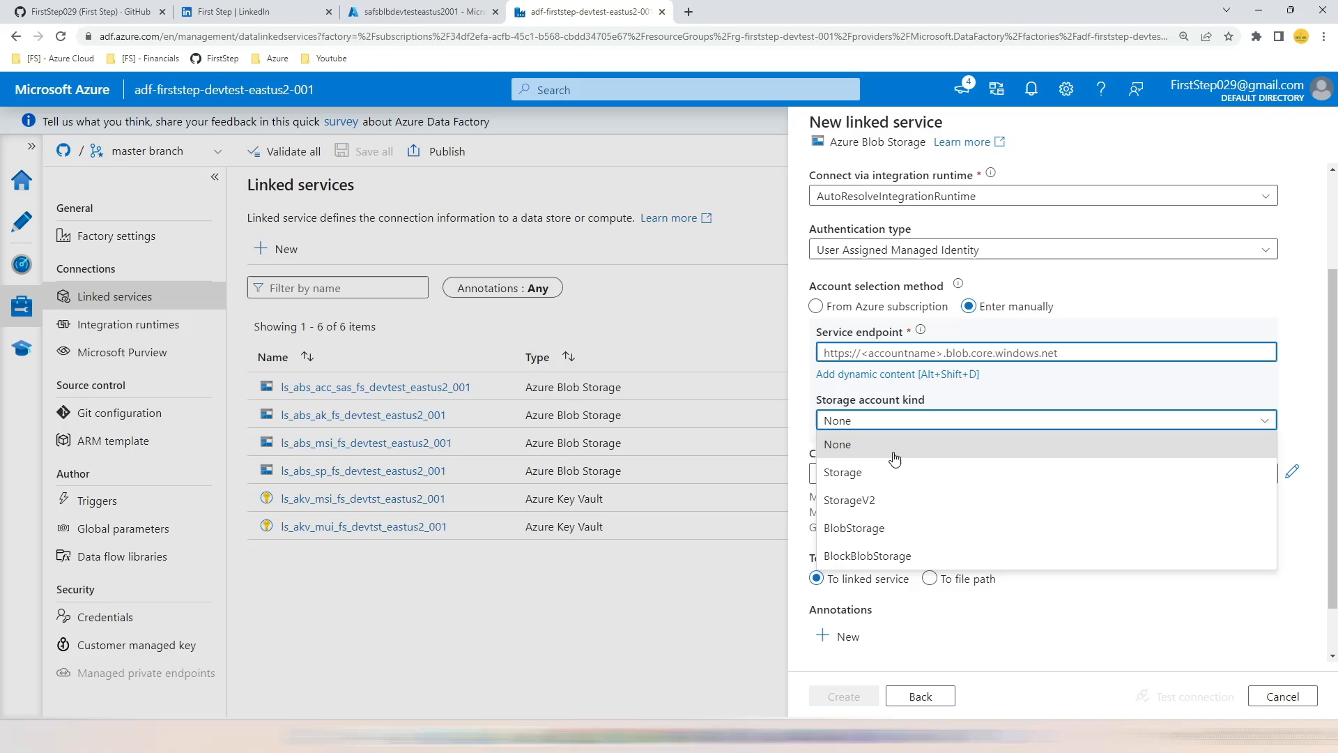
{"action": "left_click", "coordinate": [876, 494]}
Step: Switch to the Azure portal and copy the primary Blob service endpoint of storage account safsblbdevtesteastus2001
{"action": "left_click", "coordinate": [418, 11]}
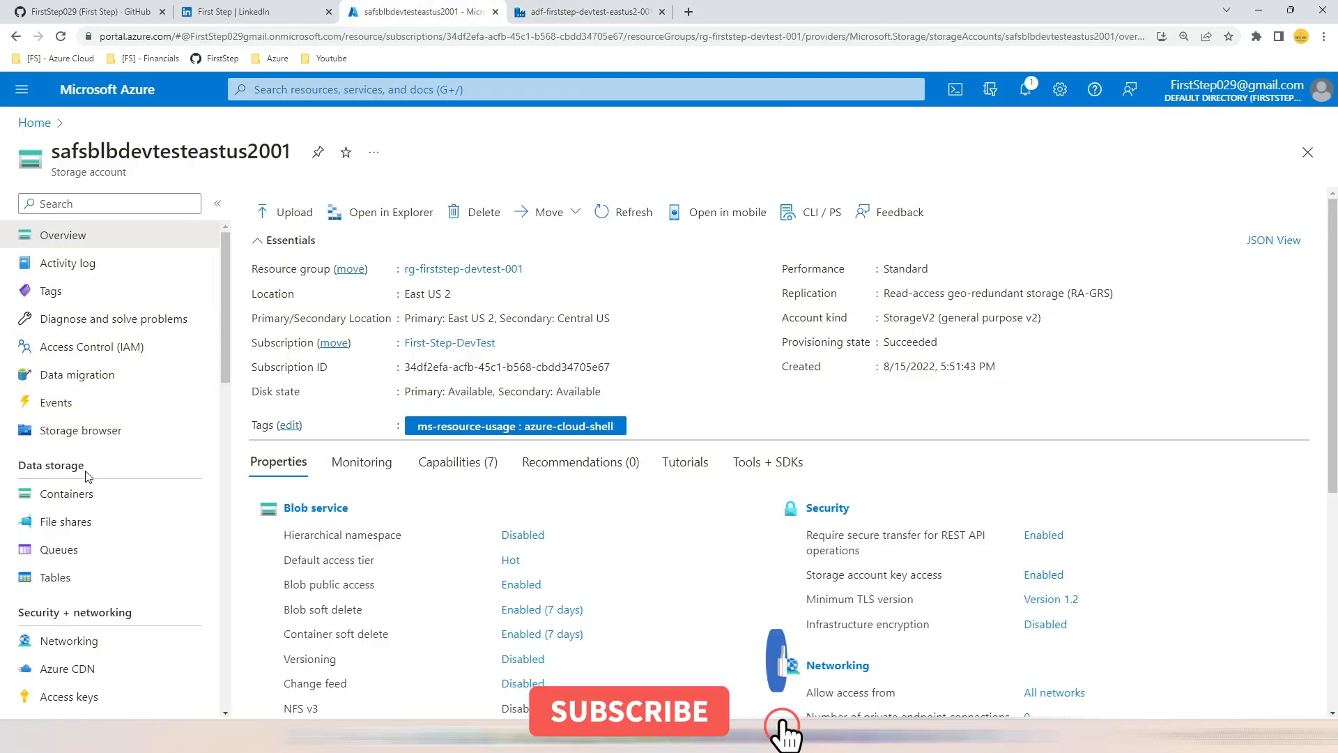
{"action": "scroll", "coordinate": [87, 476], "scroll_direction": "down", "scroll_amount": 9}
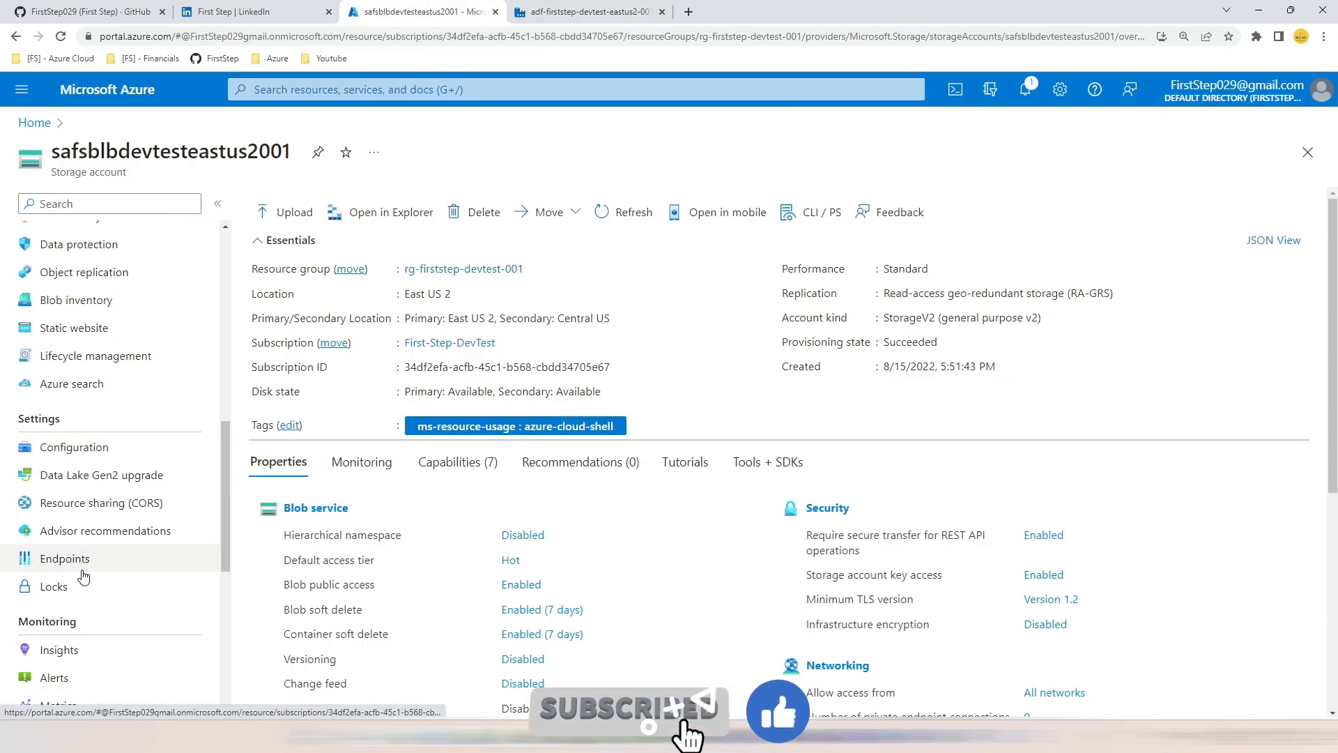
{"action": "left_click", "coordinate": [65, 559]}
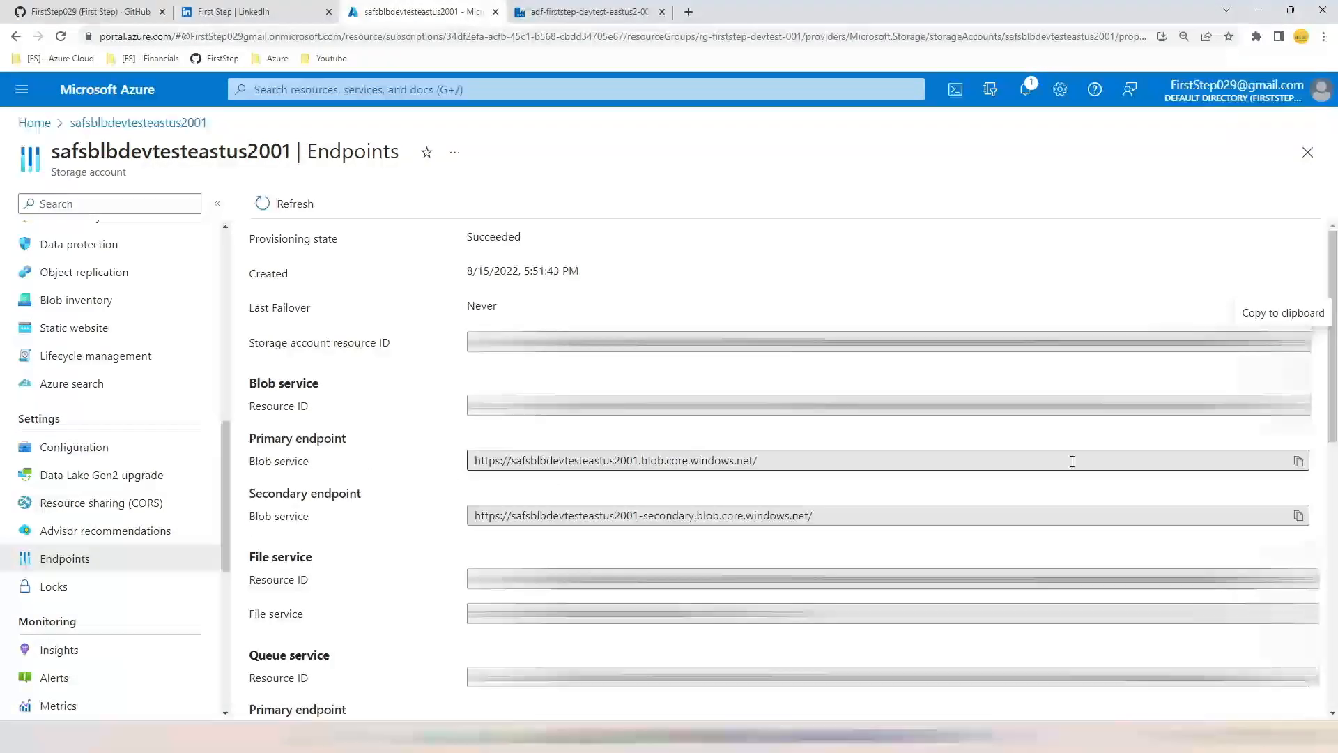
{"action": "left_click", "coordinate": [1297, 460]}
{"action": "left_click", "coordinate": [587, 11]}
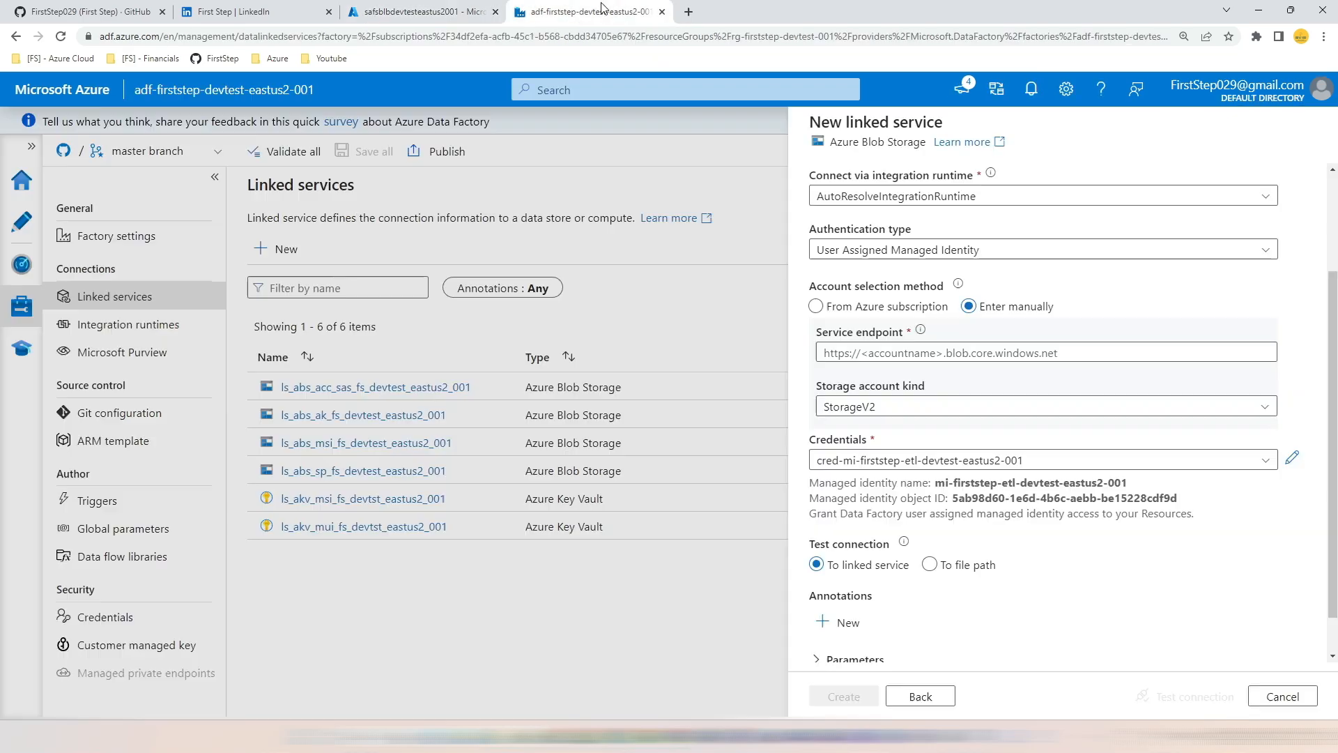
{"action": "left_click", "coordinate": [904, 353]}
{"action": "key", "text": "ctrl+v"}
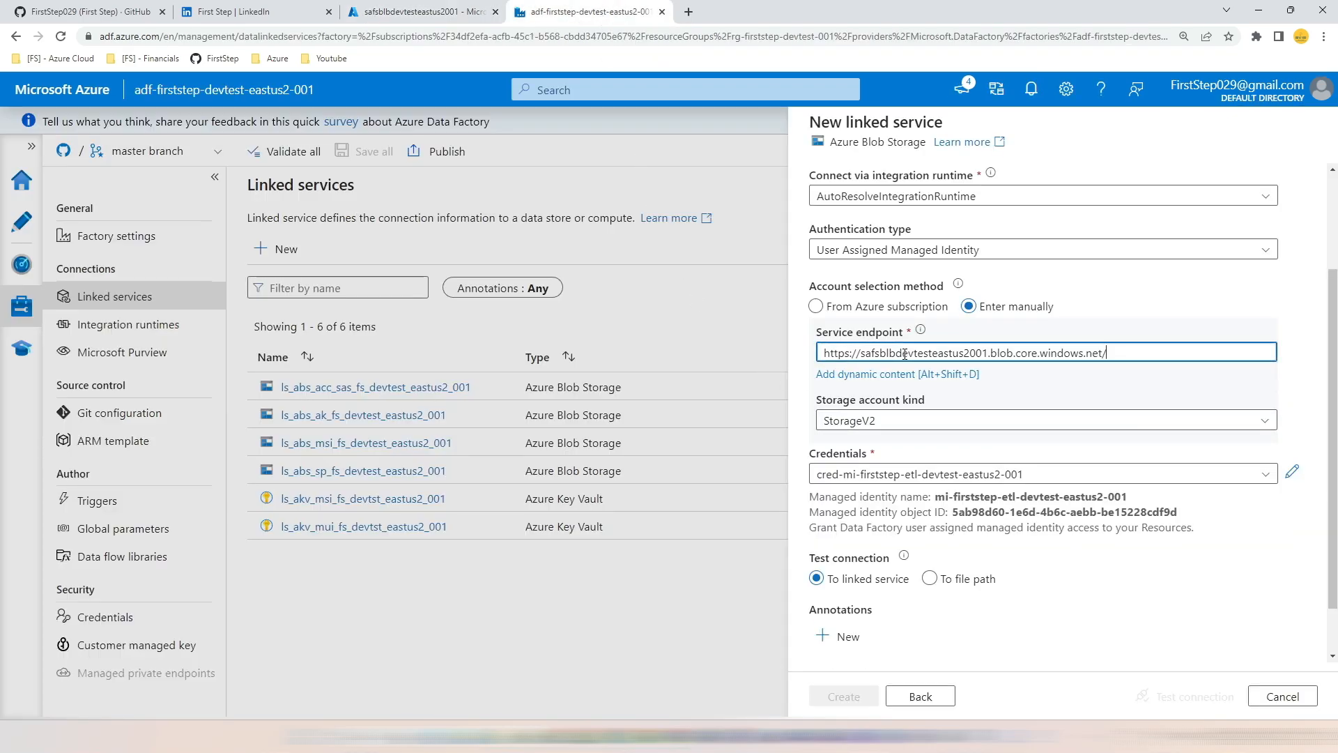
{"action": "left_click", "coordinate": [1185, 695]}
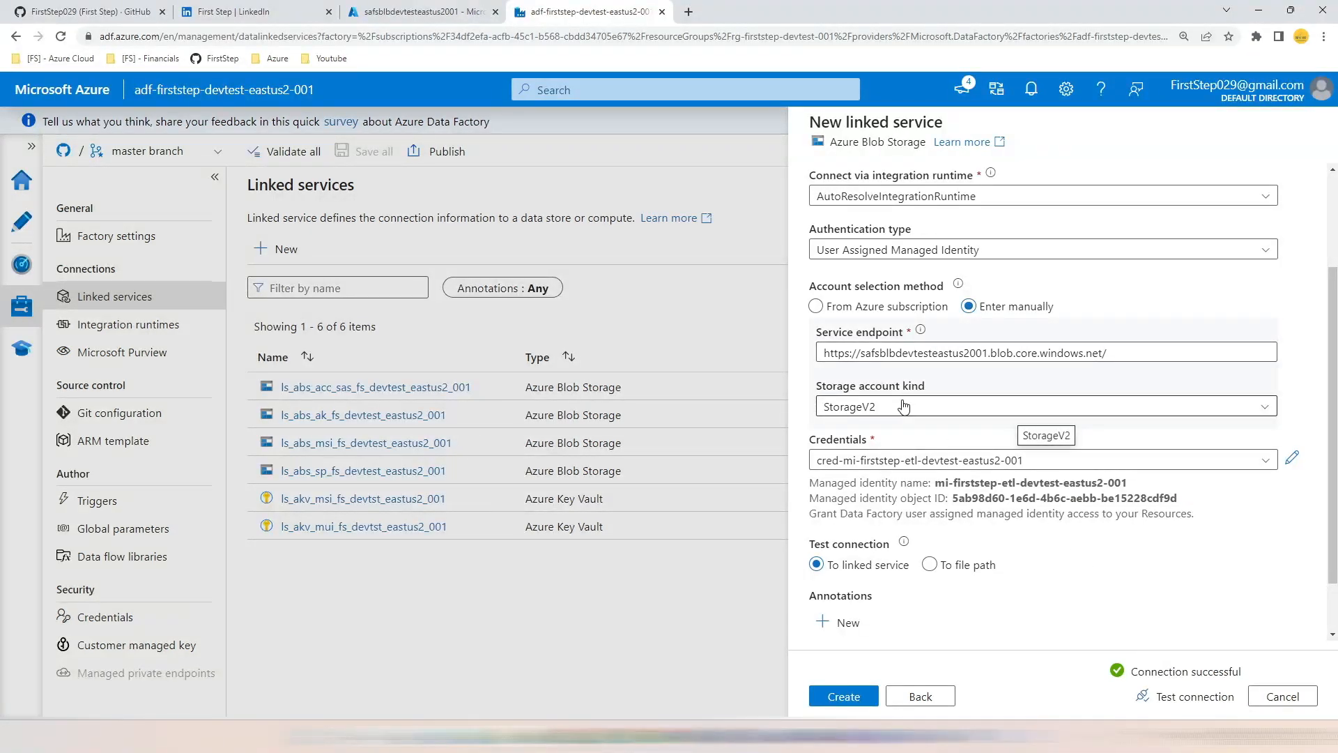
Step: Add a String parameter named ls_prm_service_endpoint to the linked service
{"action": "scroll", "coordinate": [850, 614], "scroll_direction": "down", "scroll_amount": 1}
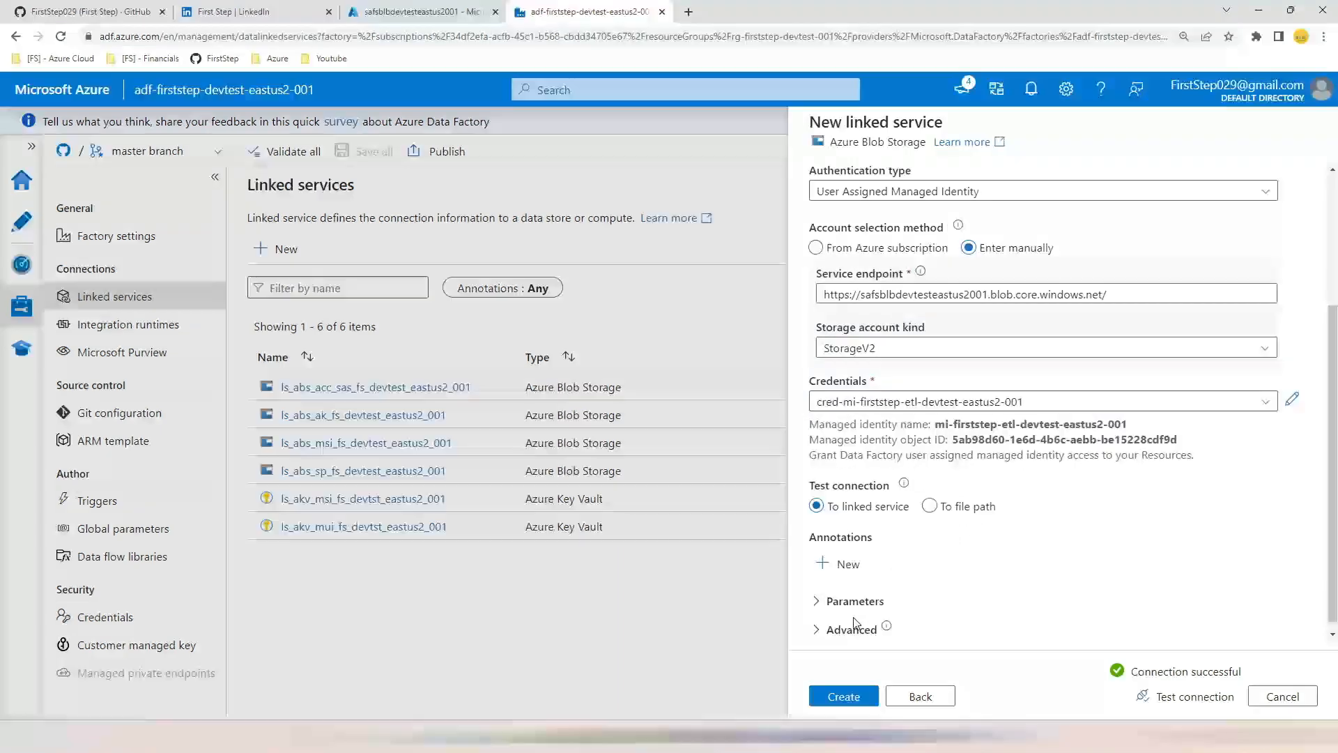
{"action": "left_click", "coordinate": [849, 591]}
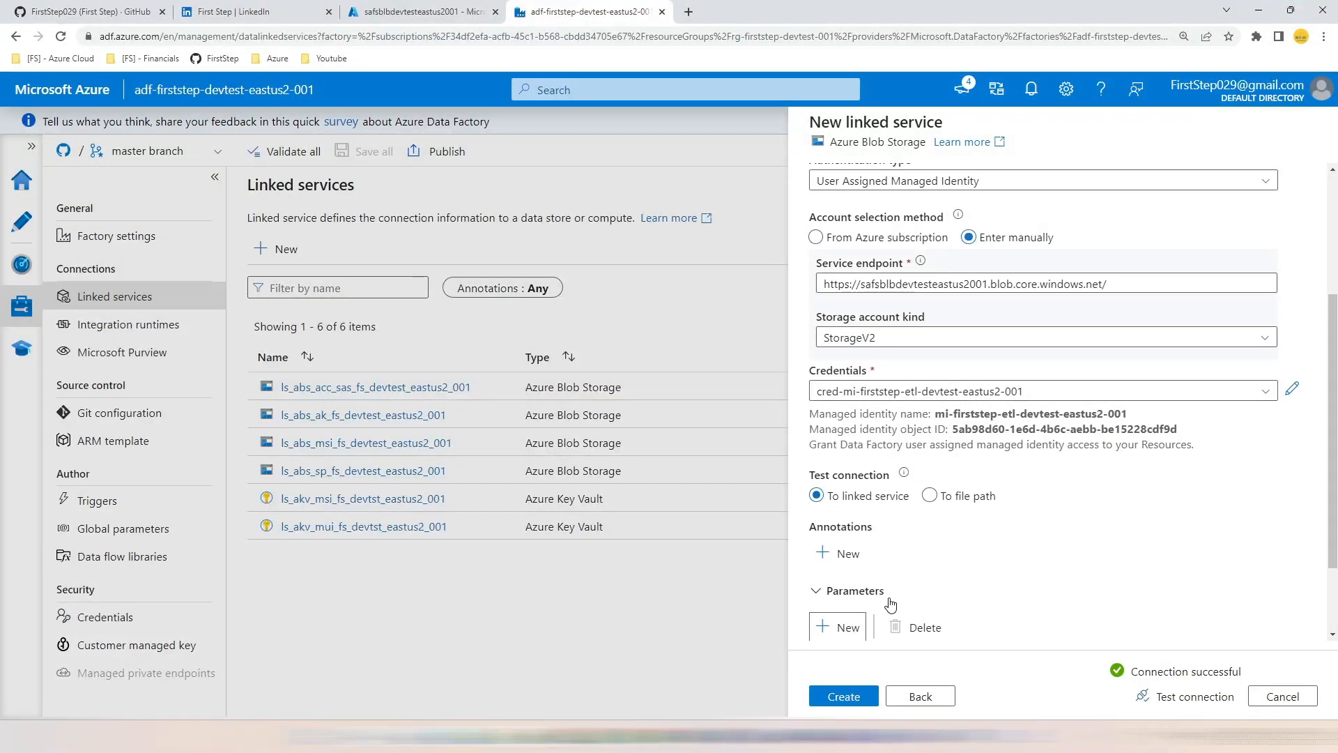
{"action": "scroll", "coordinate": [891, 603], "scroll_direction": "down", "scroll_amount": 1}
{"action": "left_click", "coordinate": [887, 616]}
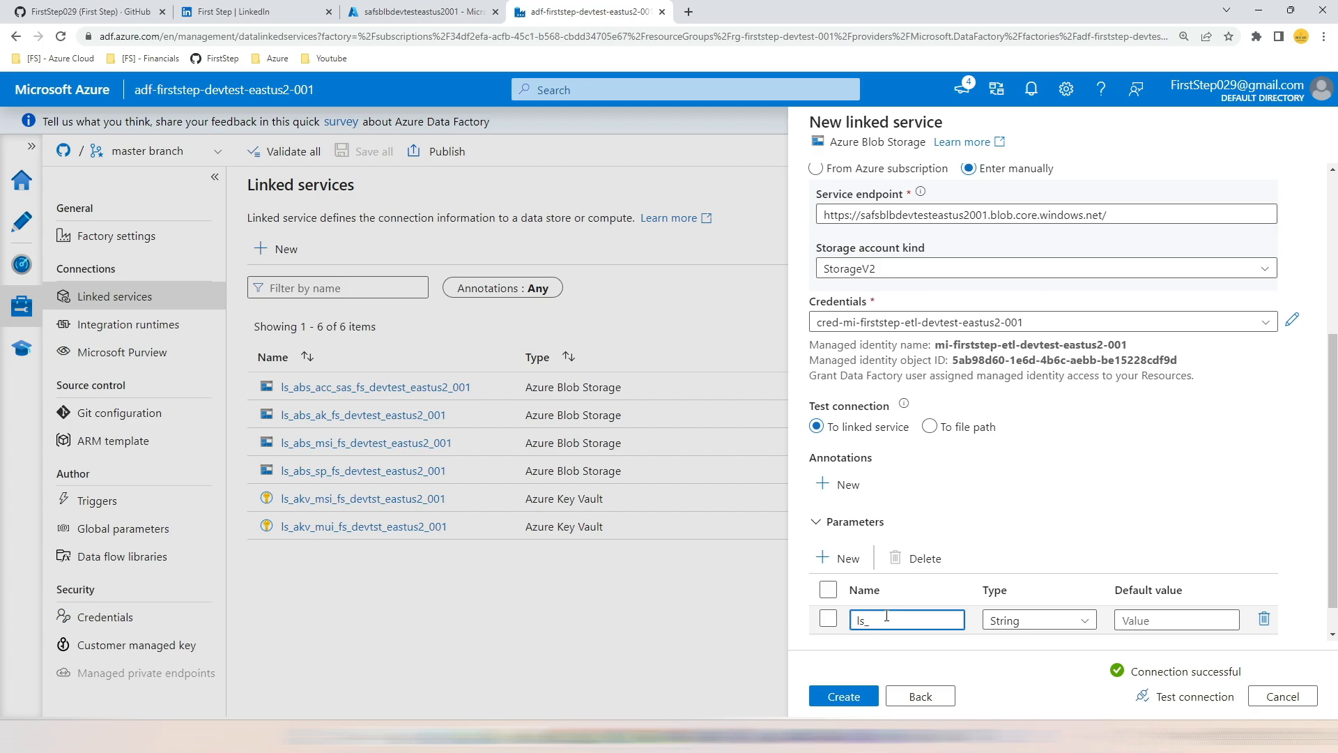
{"action": "type", "text": "ls_pr"}
{"action": "type", "text": "m_se"}
{"action": "type", "text": "d"}
{"action": "type", "text": "point"}
Step: Copy the service endpoint URL into the default value of the ls_prm_service_endpoint parameter
{"action": "scroll", "coordinate": [1068, 313], "scroll_direction": "up", "scroll_amount": 1}
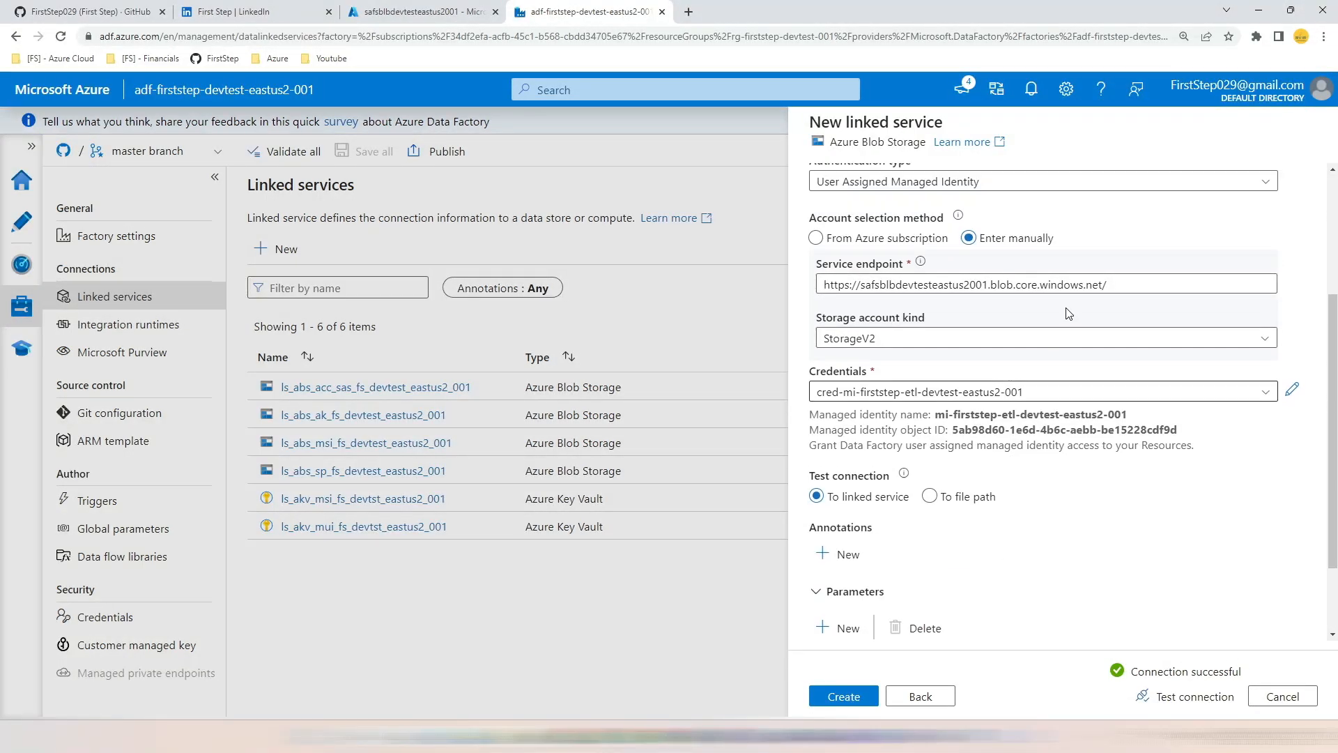
{"action": "left_click", "coordinate": [1124, 283]}
{"action": "key", "text": "ctrl+a"}
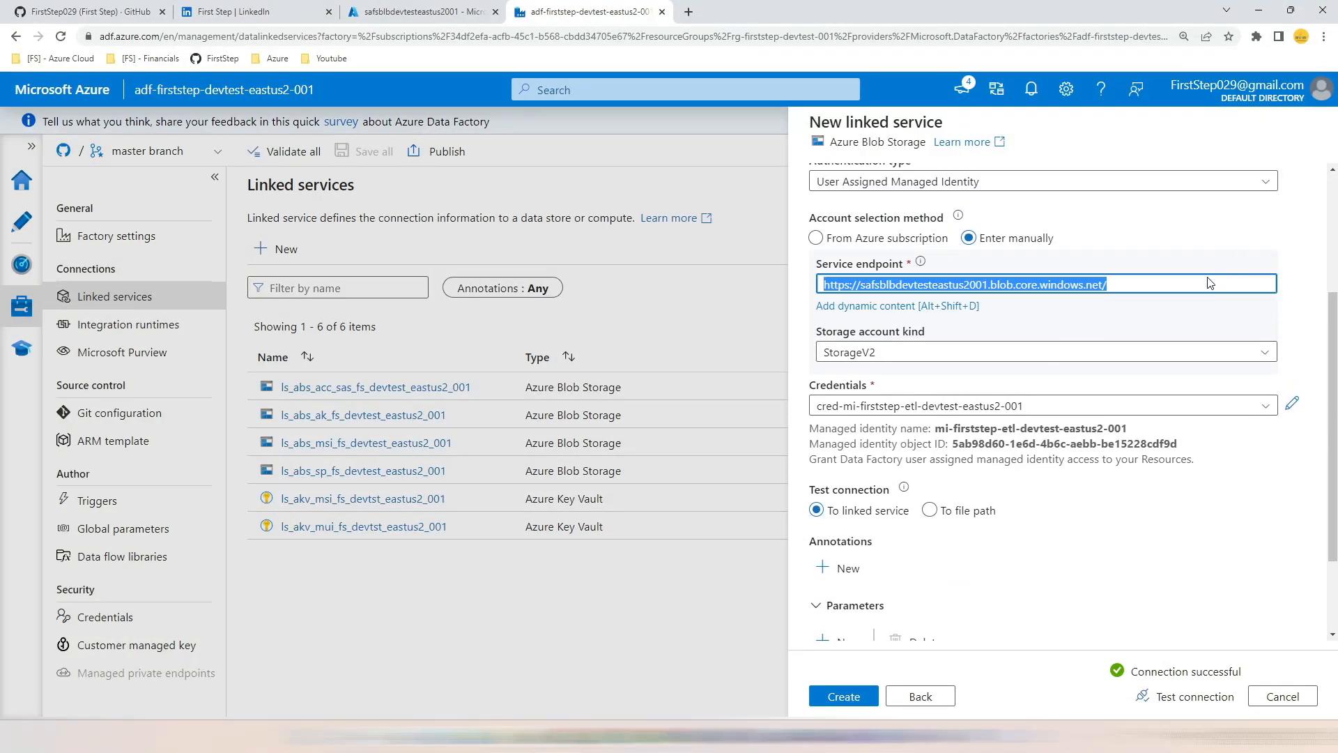
{"action": "key", "text": "ctrl+c"}
{"action": "scroll", "coordinate": [1129, 600], "scroll_direction": "down", "scroll_amount": 2}
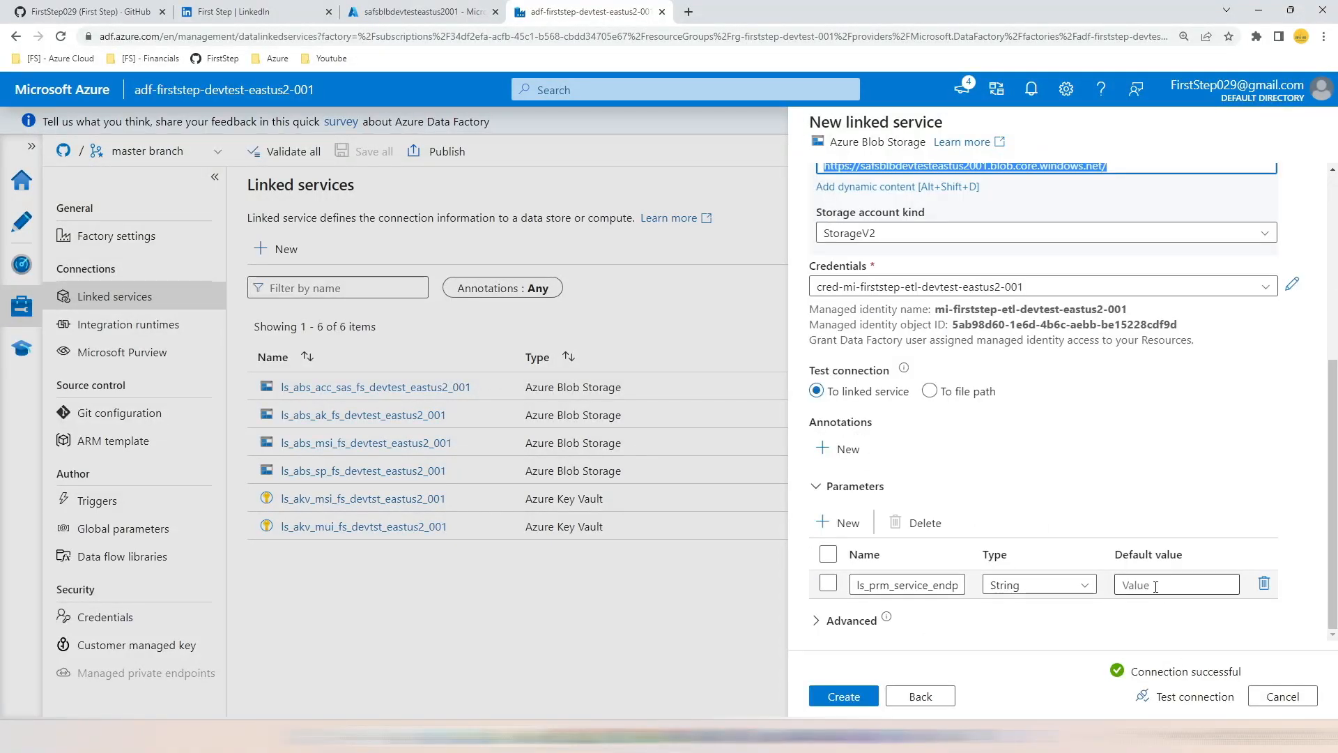
{"action": "left_click", "coordinate": [1150, 584]}
{"action": "key", "text": "ctrl+v"}
{"action": "scroll", "coordinate": [1130, 505], "scroll_direction": "up", "scroll_amount": 2}
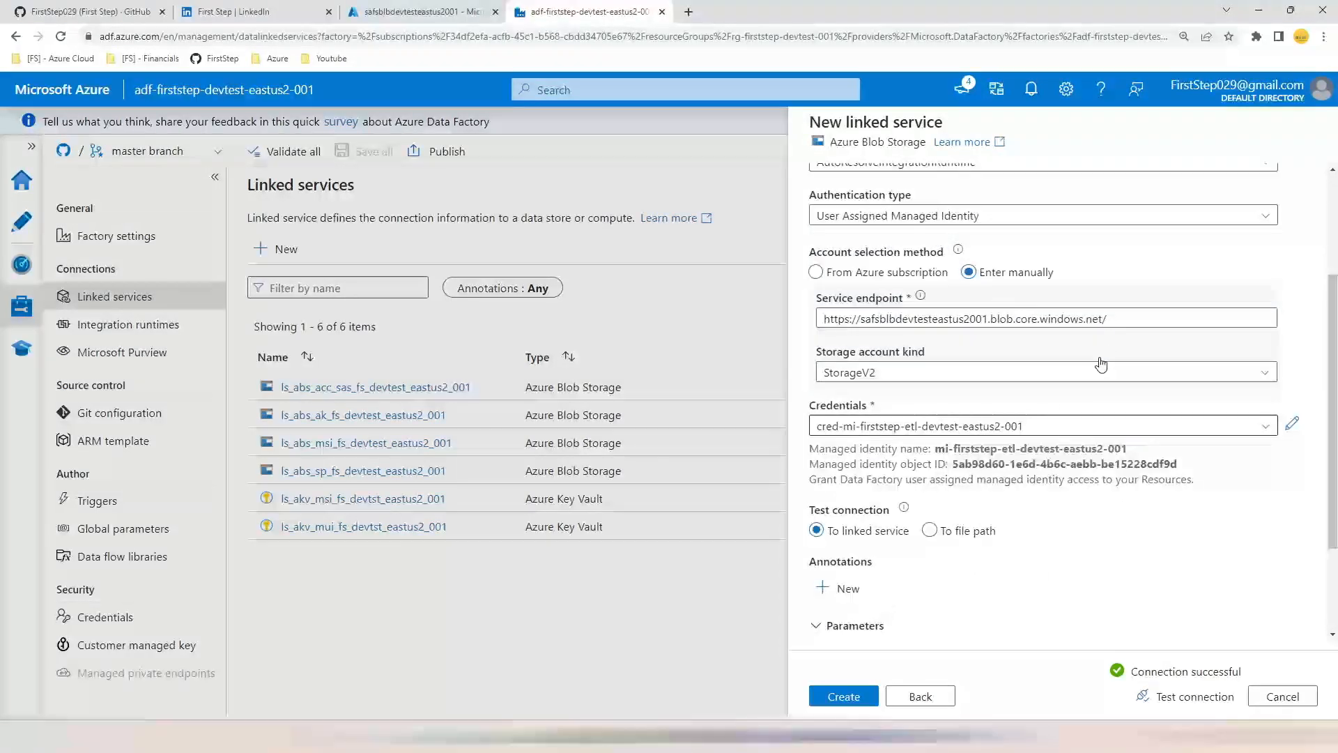
{"action": "left_click", "coordinate": [1129, 321]}
{"action": "key", "text": "ctrl+a"}
{"action": "key", "text": "BackSpace"}
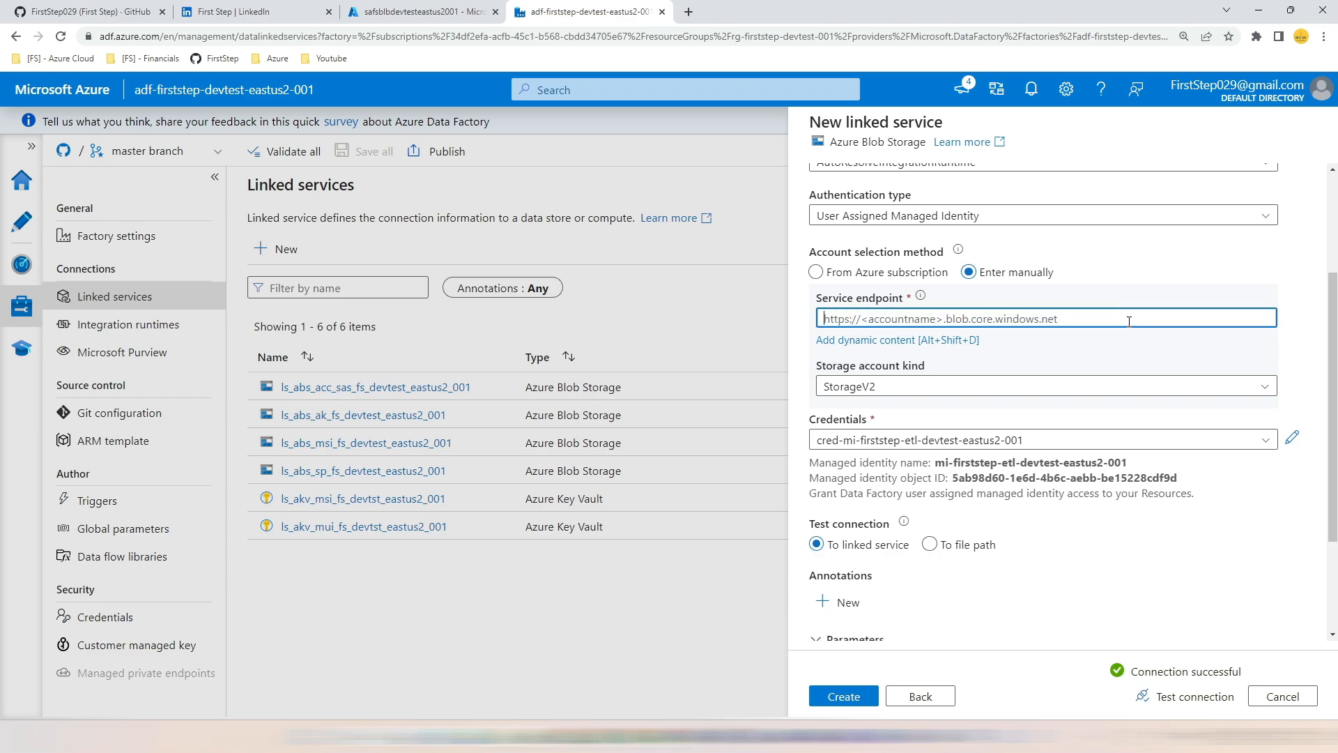
{"action": "left_click", "coordinate": [938, 340]}
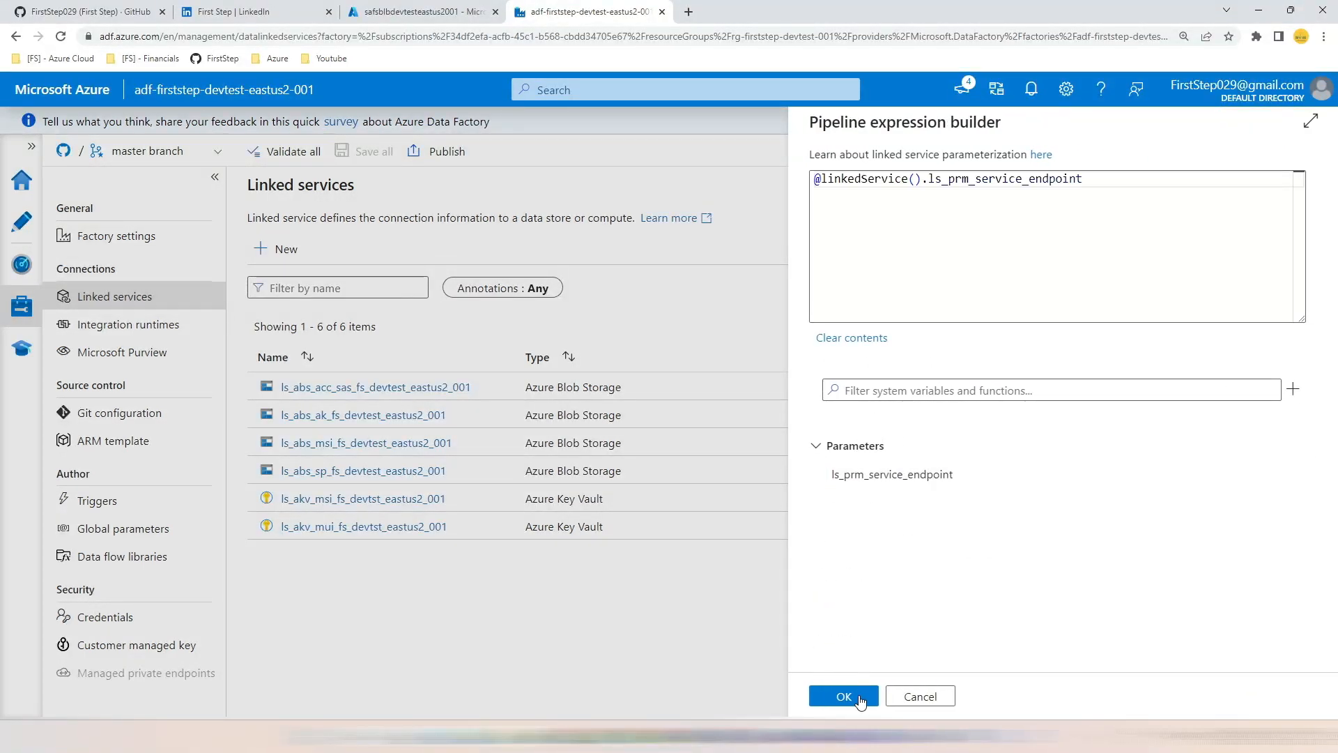
{"action": "left_click", "coordinate": [862, 698]}
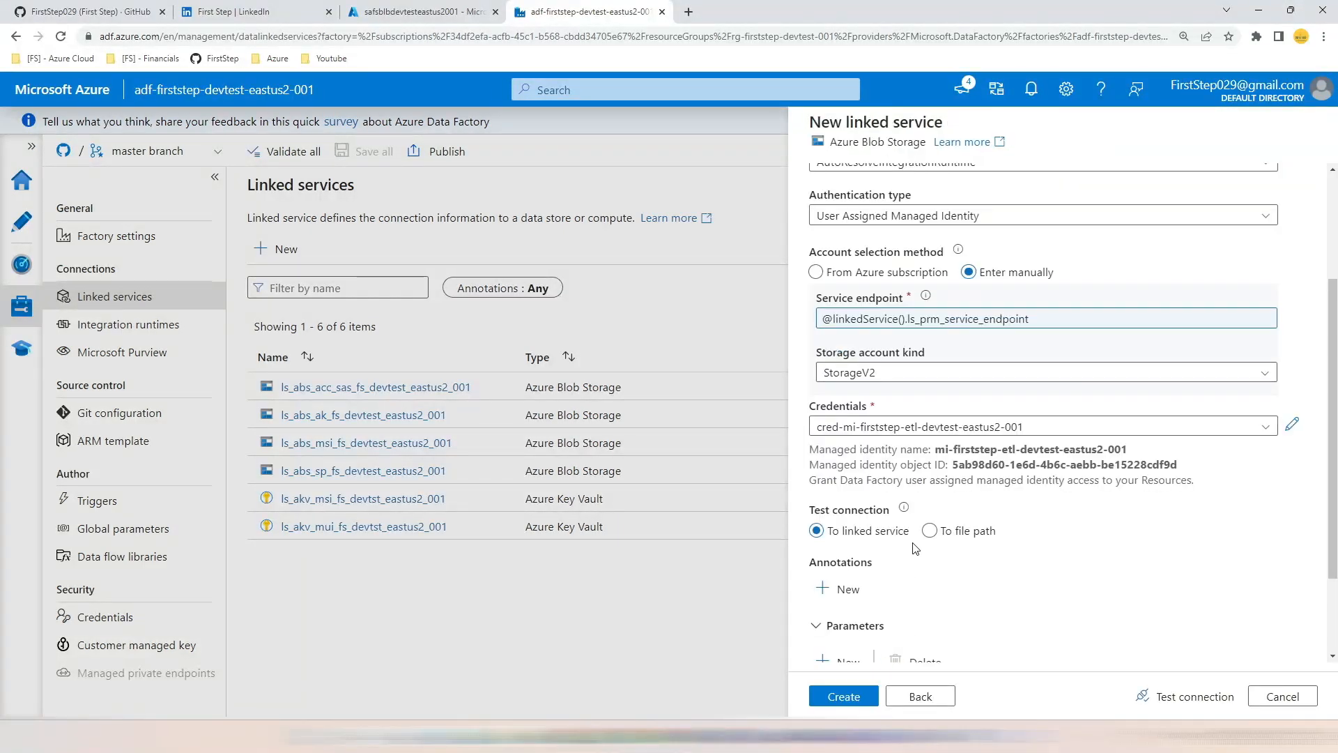
Step: Test the connection using the parameter's default endpoint value and create the linked service
{"action": "scroll", "coordinate": [1017, 404], "scroll_direction": "down", "scroll_amount": 2}
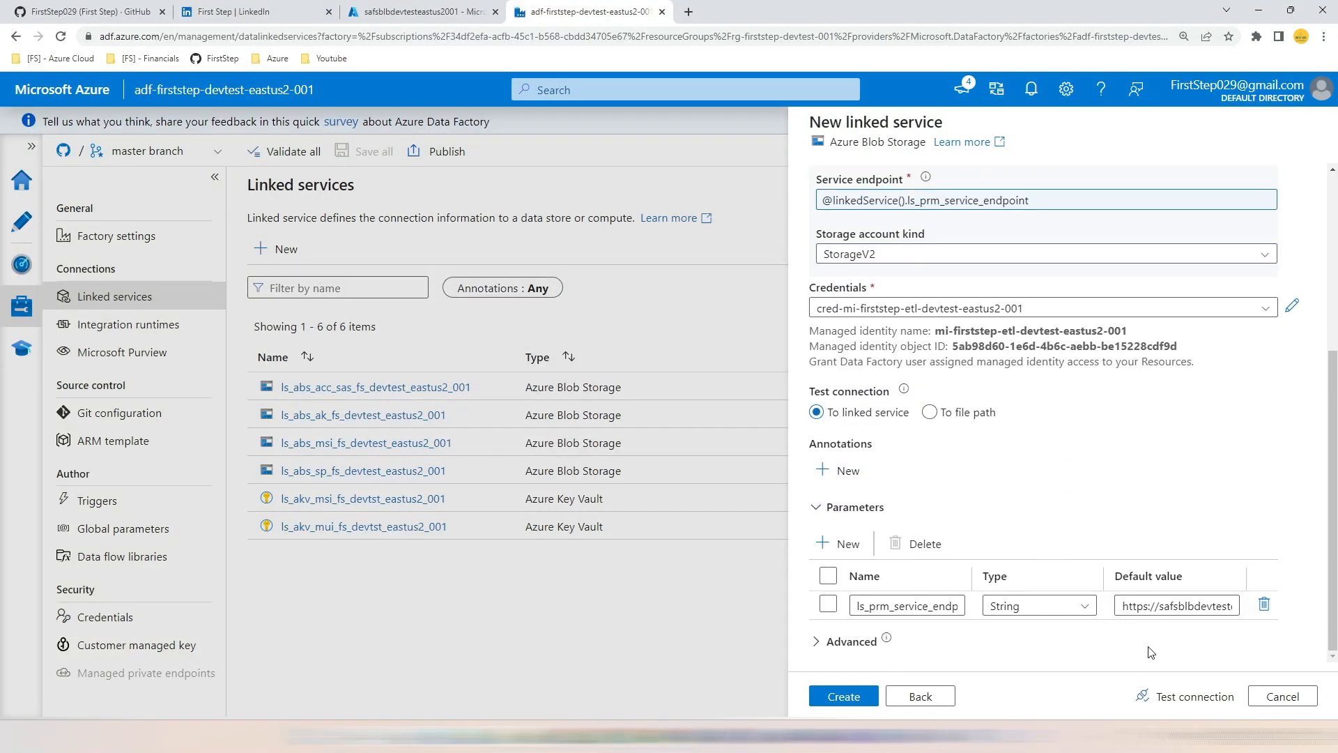
{"action": "left_click", "coordinate": [1172, 688]}
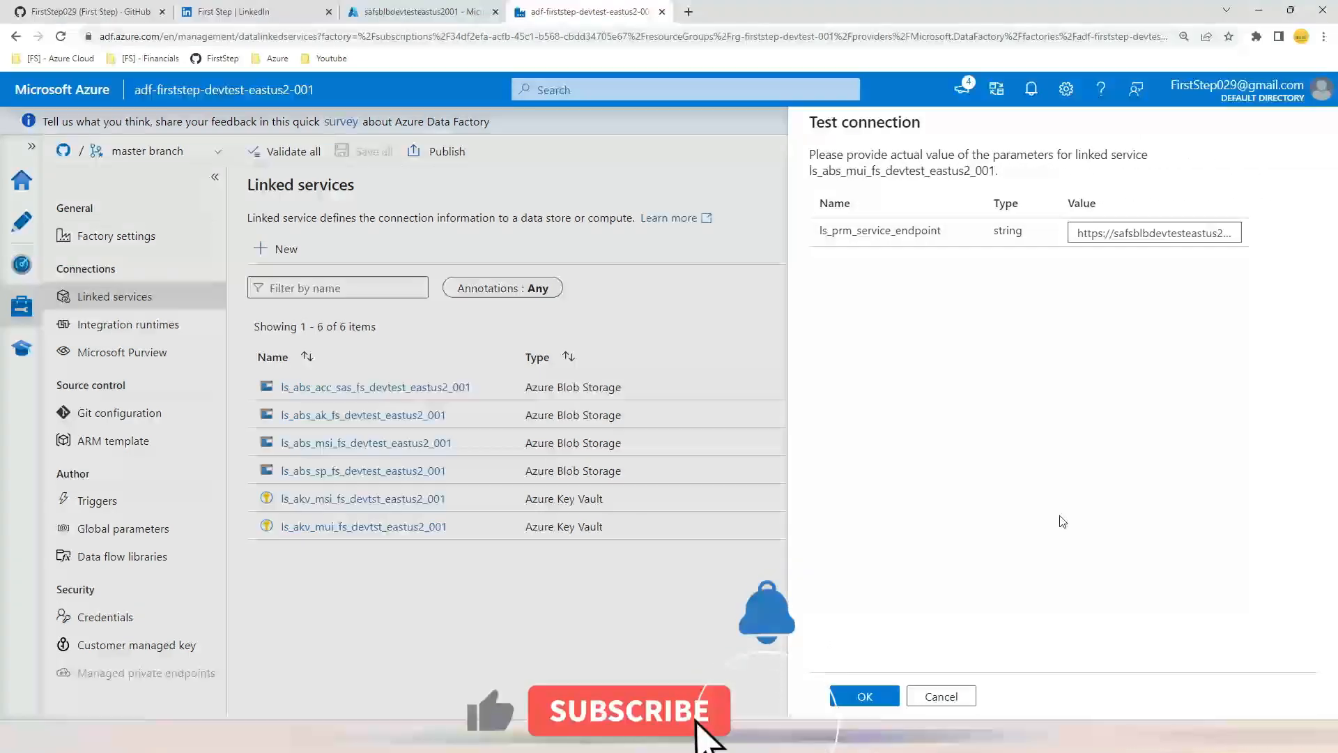
{"action": "left_click", "coordinate": [868, 697]}
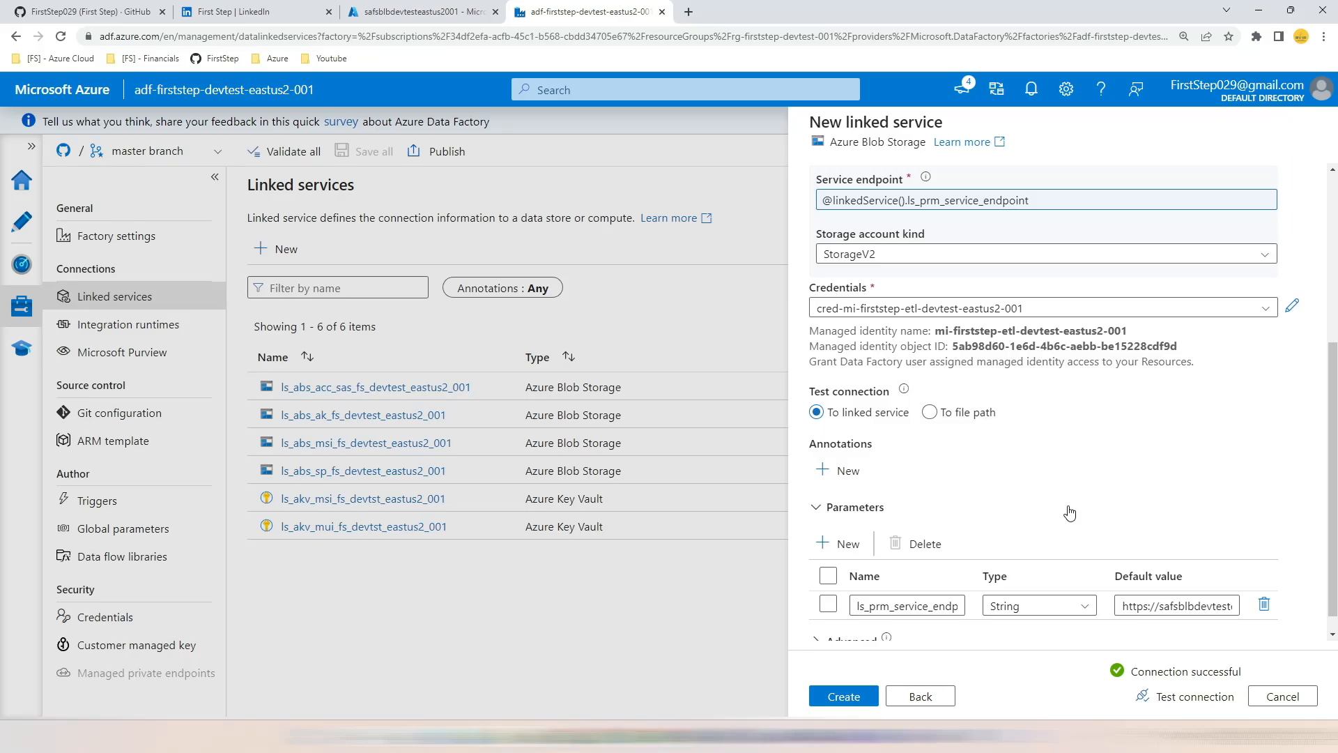
{"action": "scroll", "coordinate": [1069, 513], "scroll_direction": "up", "scroll_amount": 3}
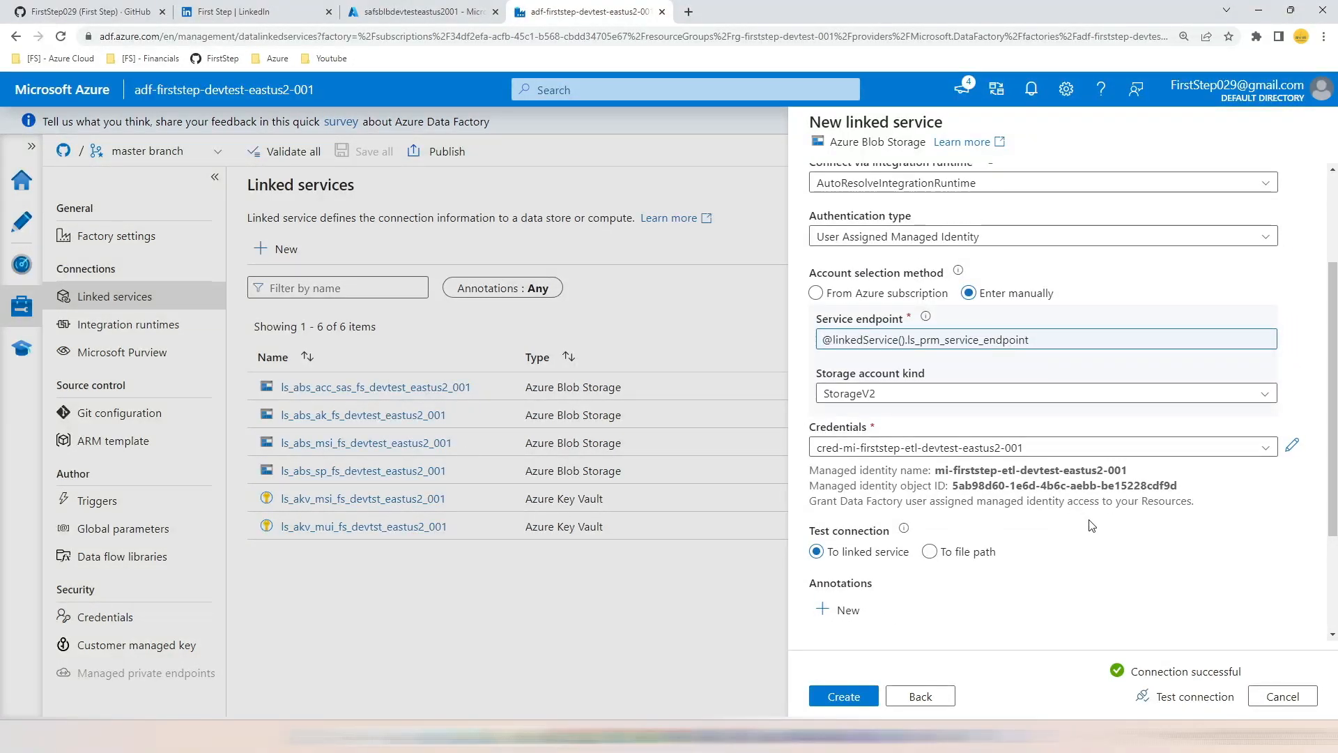
{"action": "scroll", "coordinate": [1091, 525], "scroll_direction": "down", "scroll_amount": 3}
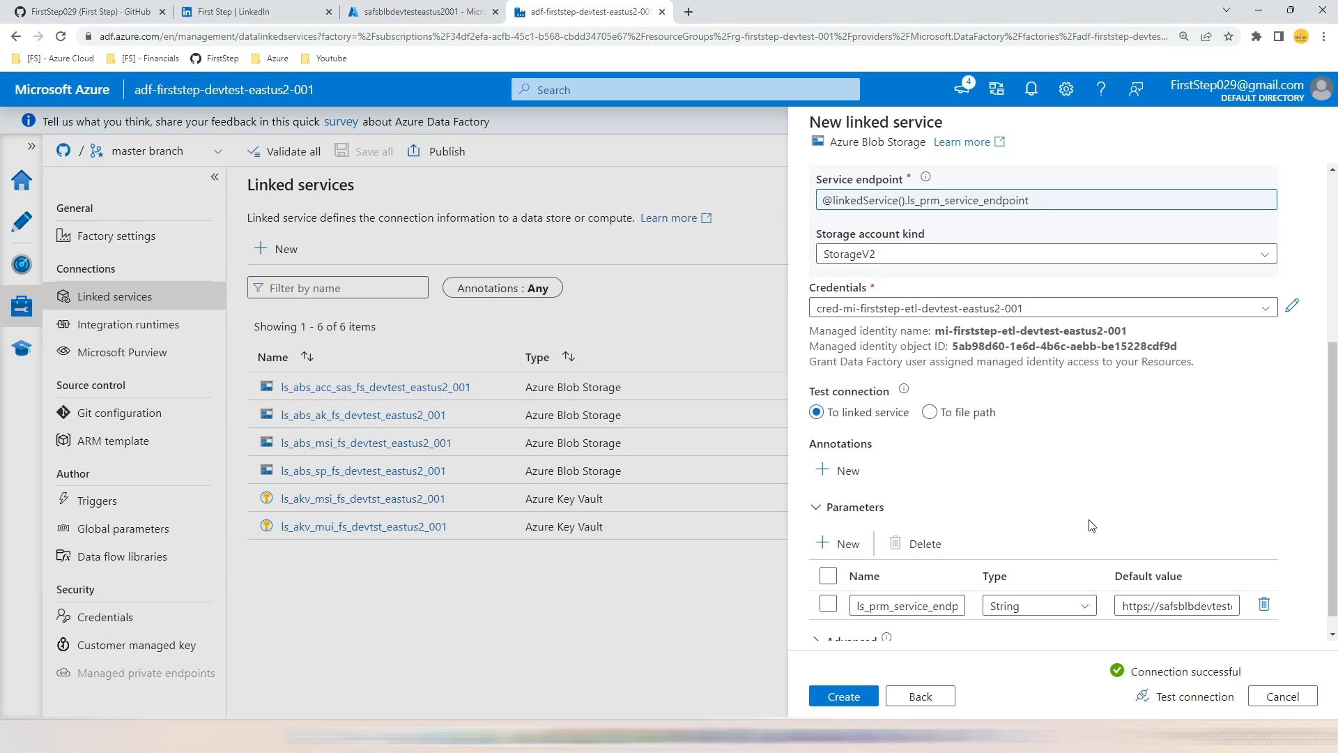
{"action": "left_click", "coordinate": [869, 698]}
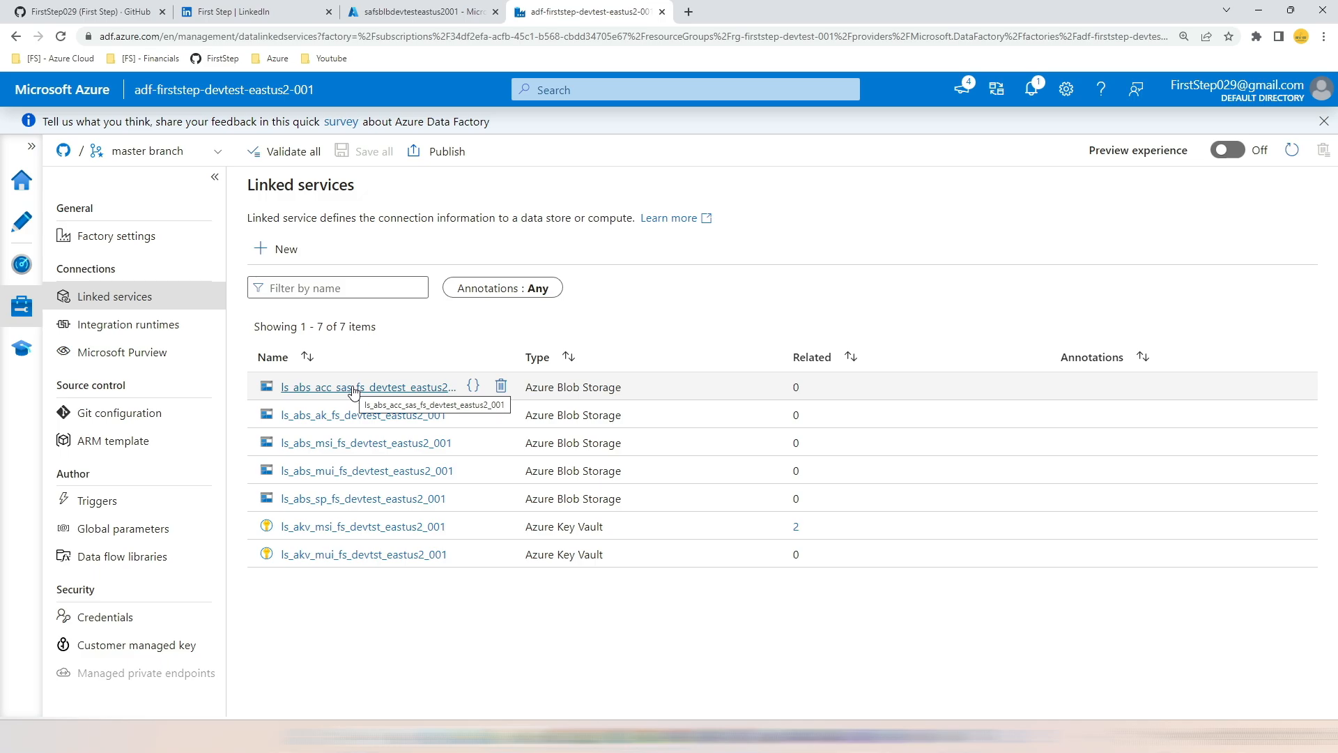
Step: View the First Step profile on LinkedIn and its profile on GitHub
{"action": "left_click", "coordinate": [240, 12]}
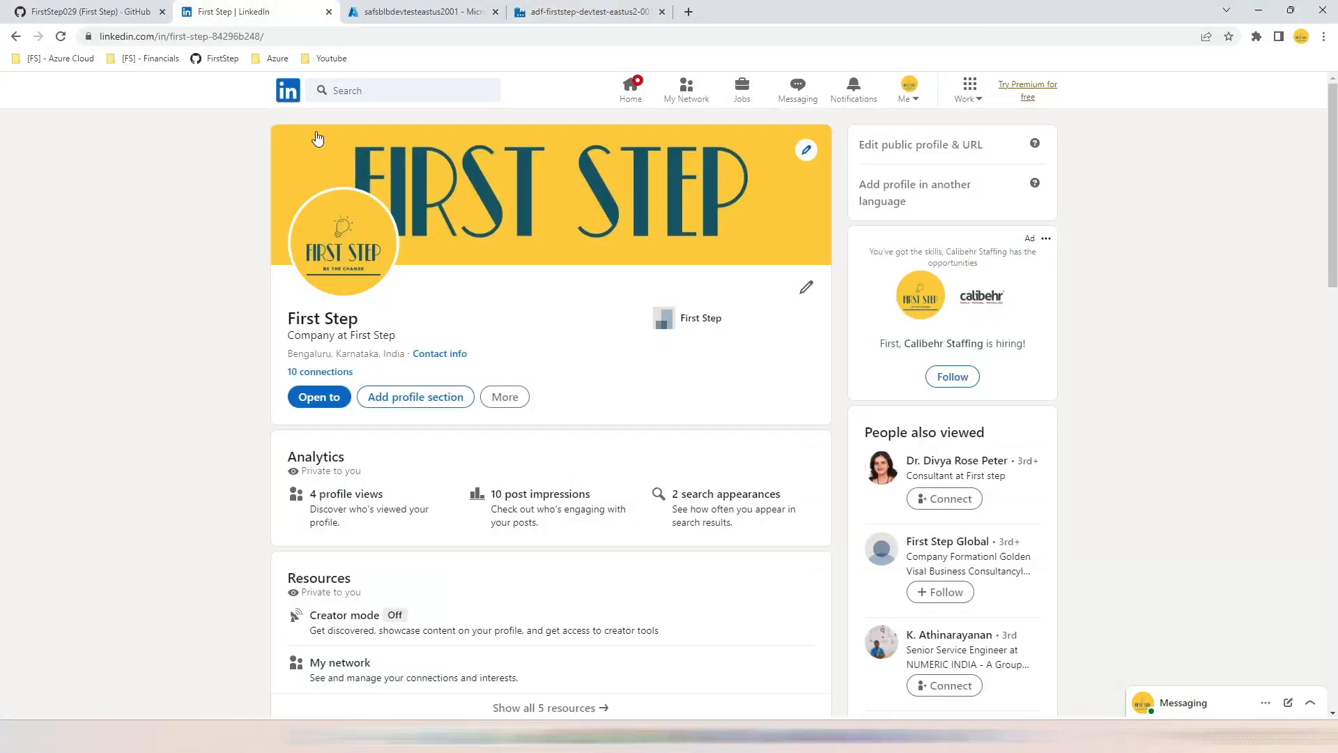
{"action": "left_click", "coordinate": [119, 9]}
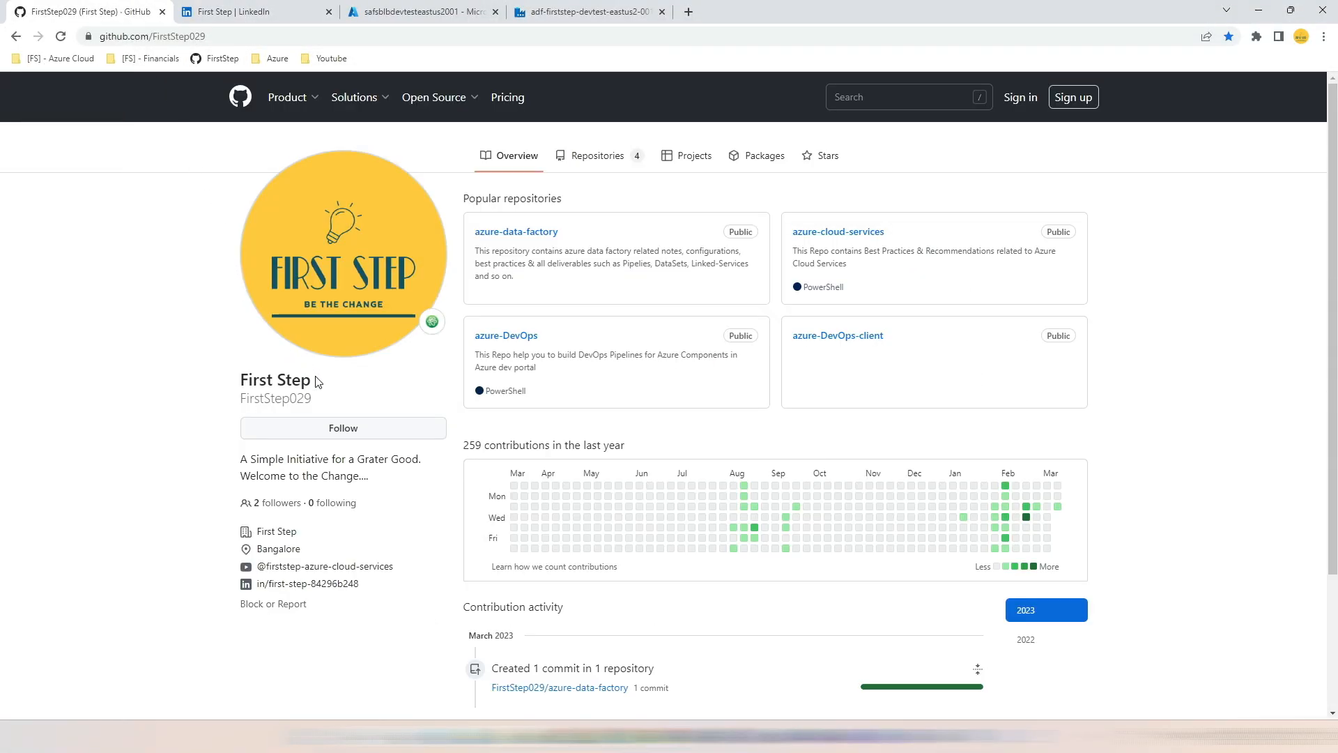